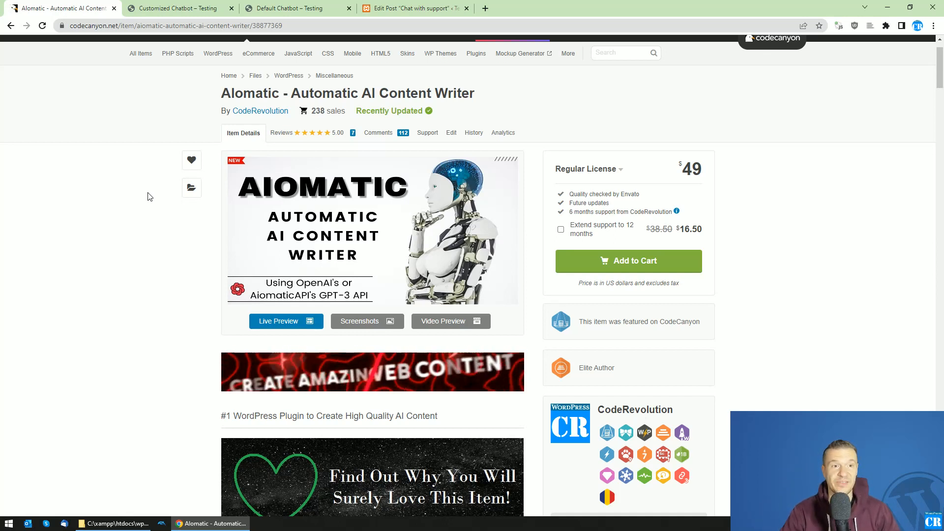
Switch from the CodeCanyon Aiomatic page to the Customized Chatbot test post
{"action": "left_click", "coordinate": [177, 8]}
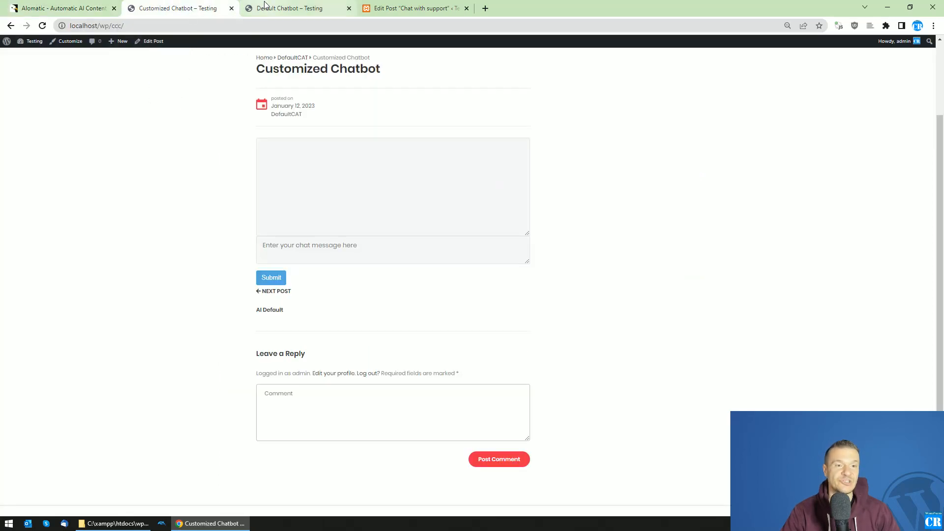
Reload the Customized Chatbot post, glancing back at the Aiomatic product page
{"action": "left_click", "coordinate": [43, 25]}
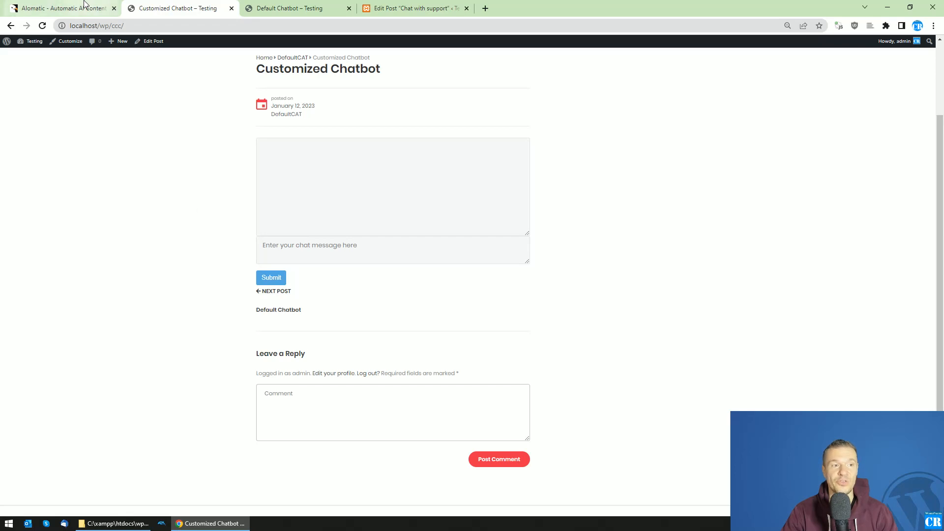
{"action": "left_click", "coordinate": [63, 9]}
{"action": "left_click", "coordinate": [178, 9]}
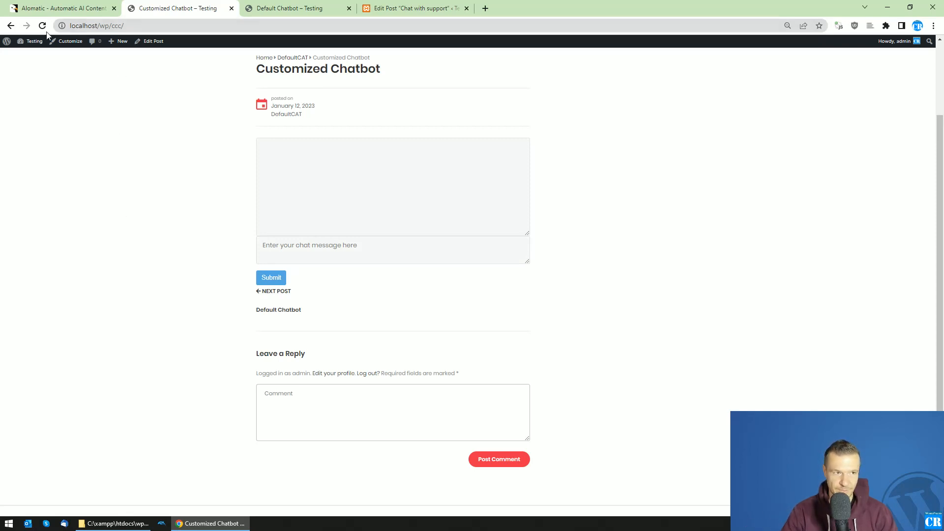
Reload the post again from the address bar and highlight 'Customized' in its title
{"action": "left_click", "coordinate": [94, 26]}
{"action": "key", "text": "Return"}
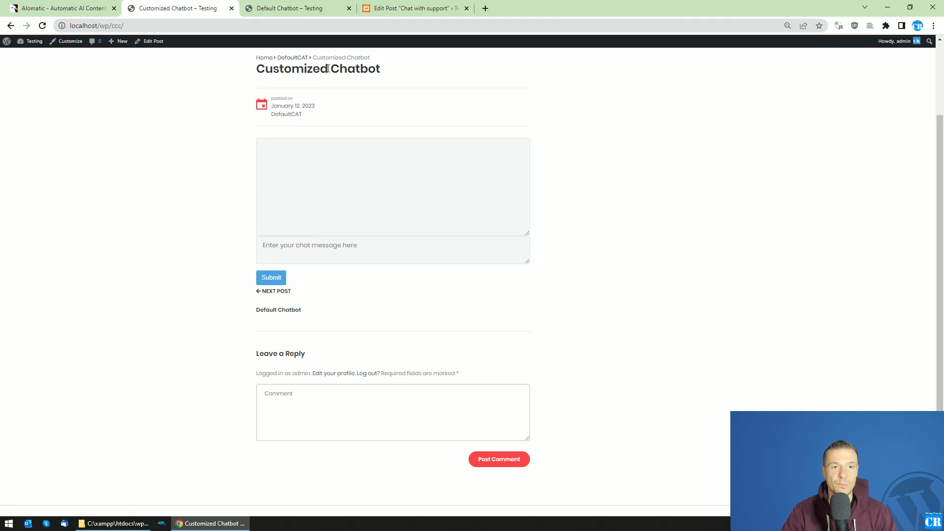
{"action": "left_click_drag", "start_coordinate": [329, 68], "coordinate": [273, 68]}
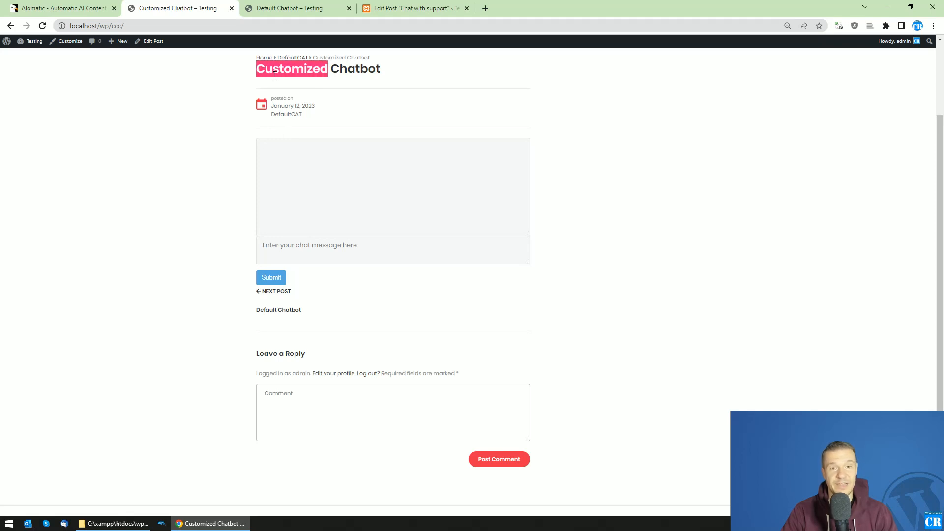
Send 'Hello' to the chatbot and ask it for WordPress plugin help
{"action": "left_click", "coordinate": [301, 246]}
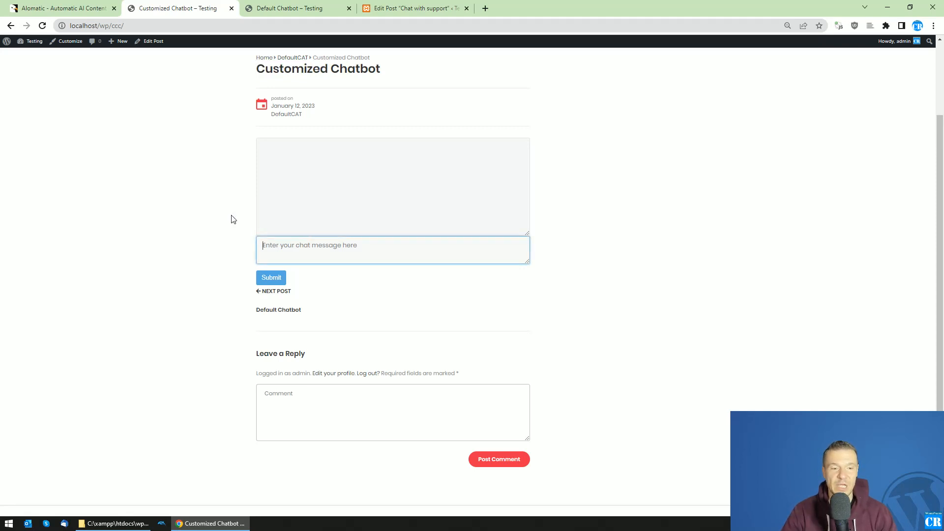
{"action": "type", "text": "Hello"}
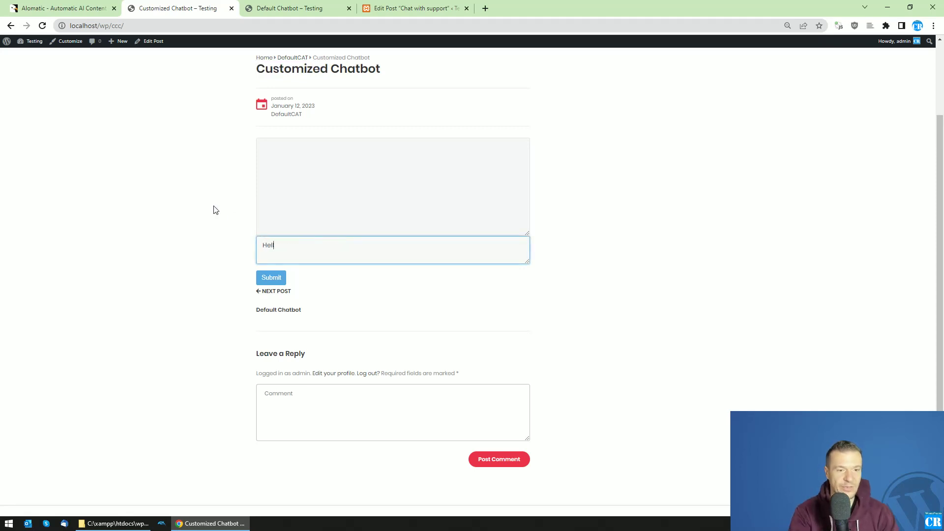
{"action": "key", "text": "Return"}
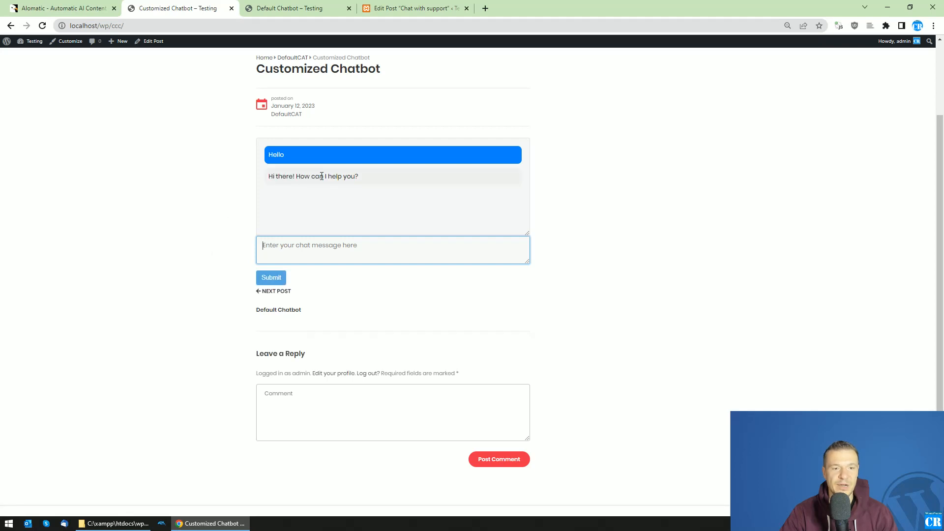
{"action": "type", "text": "I need help with a WordPress p"}
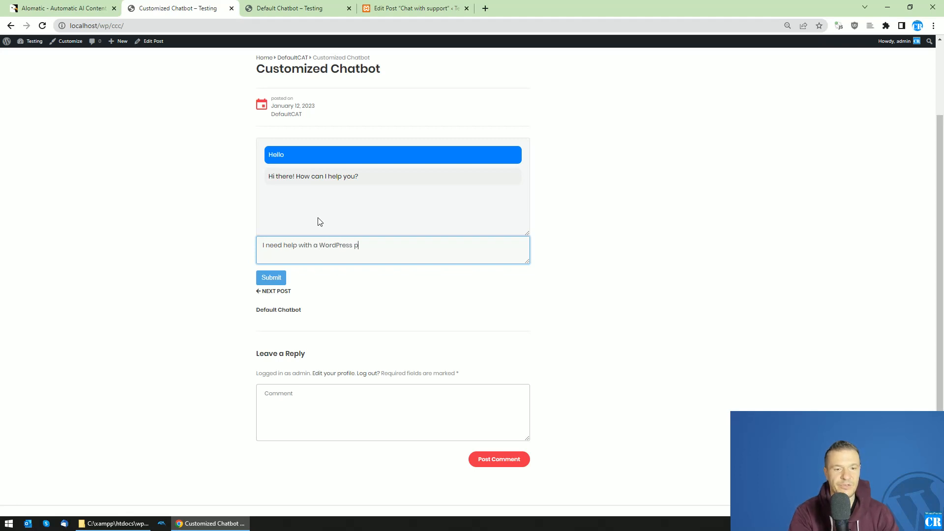
{"action": "type", "text": "lugin"}
{"action": "key", "text": "Return"}
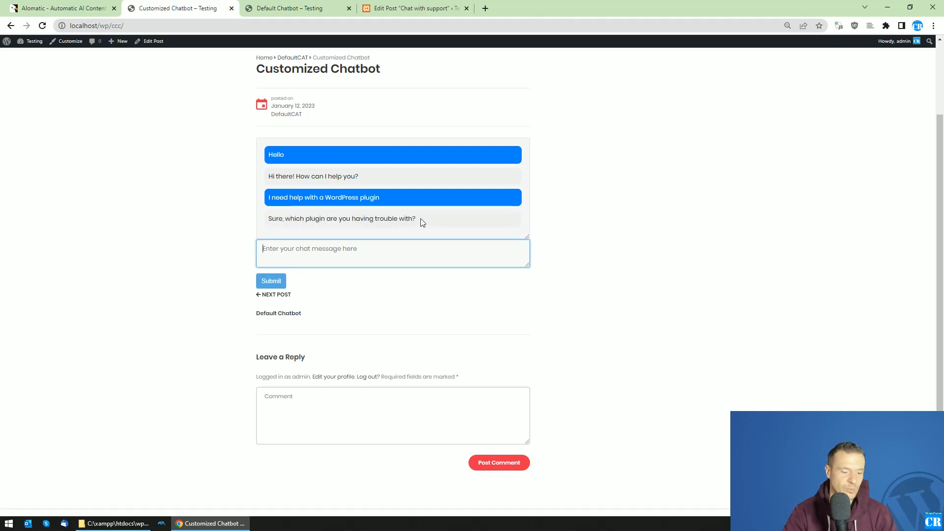
{"action": "type", "text": "With Newsomatic"}
Tell the bot the plugin is Newsomatic and ask it to explain more about it
{"action": "key", "text": "Return"}
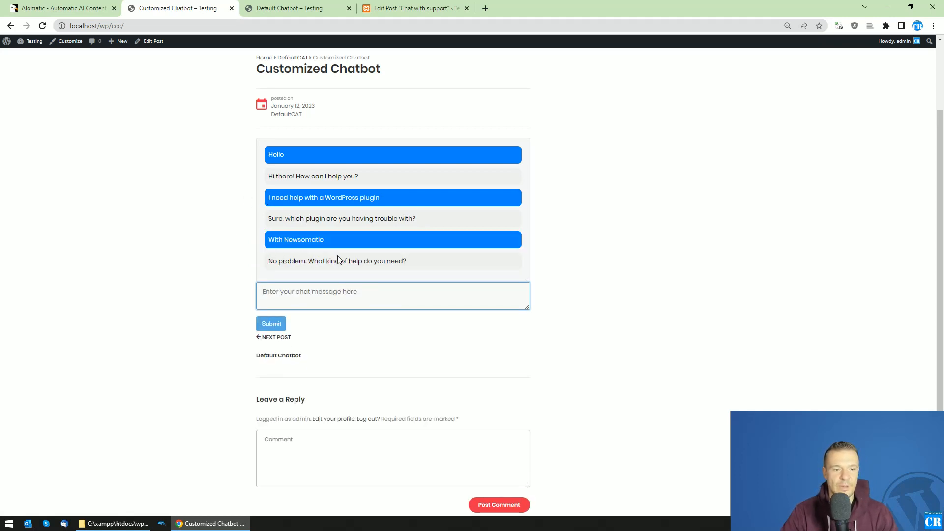
{"action": "type", "text": "Please ex"}
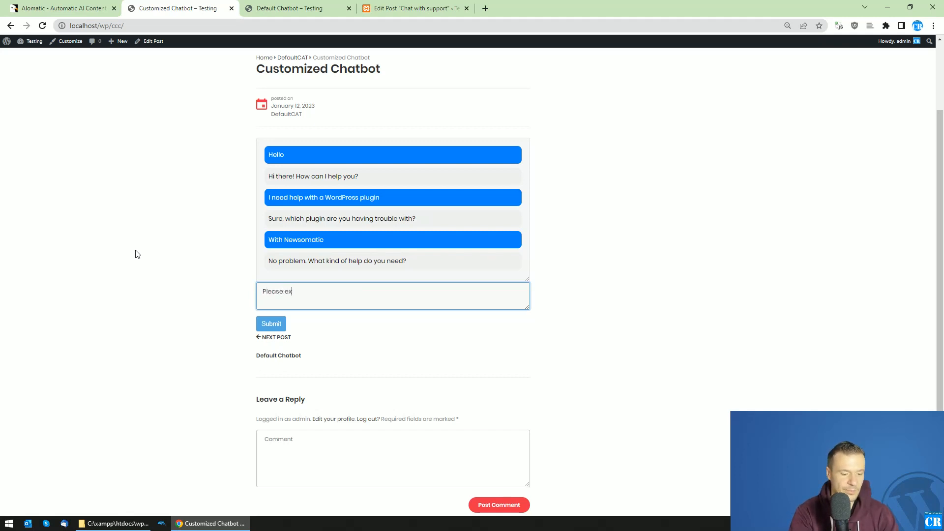
{"action": "type", "text": "plain more abou"}
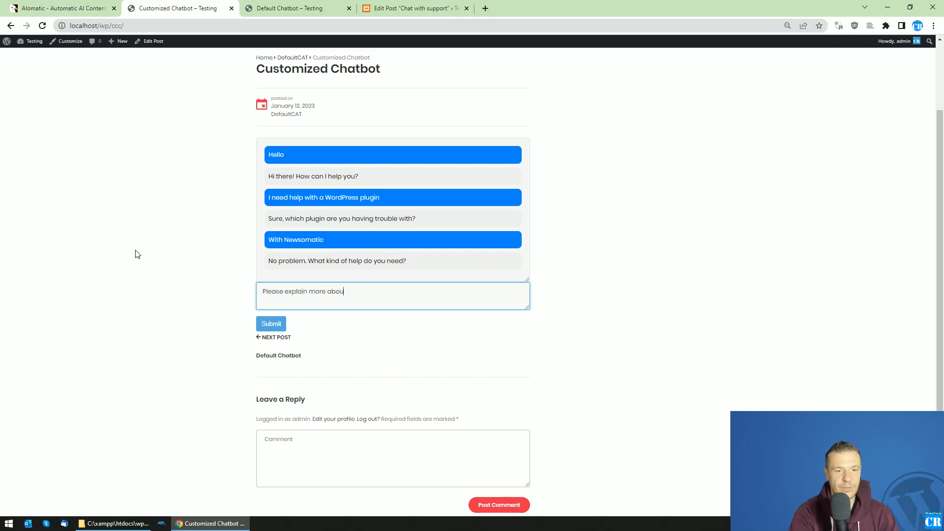
{"action": "type", "text": "t Newsomatic"}
{"action": "key", "text": "Return"}
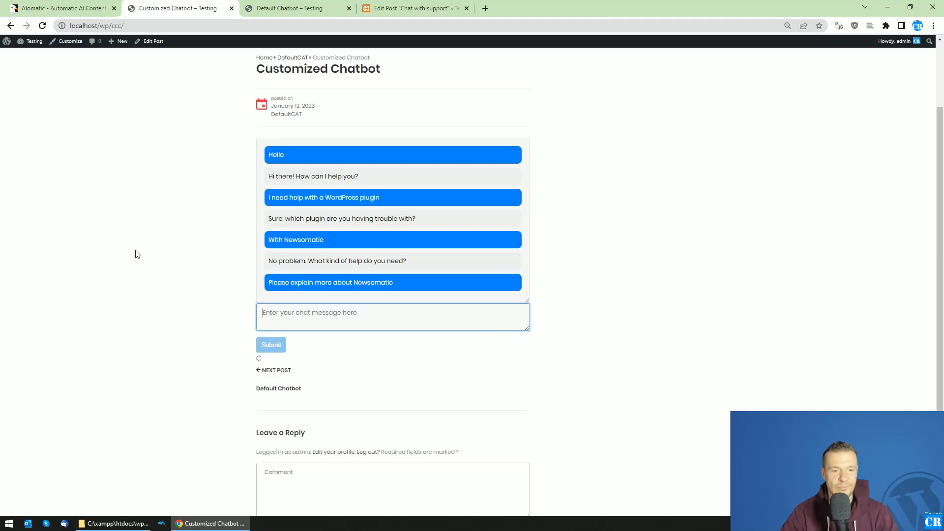
{"action": "scroll", "coordinate": [390, 305], "scroll_direction": "down", "scroll_amount": 1}
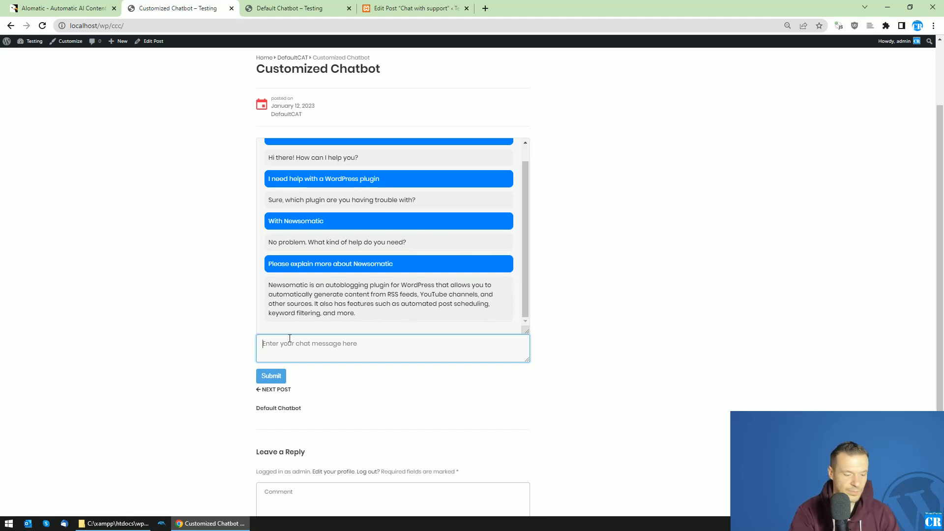
{"action": "type", "text": "C"}
Ask the bot how to install Newsomatic on a WordPress site
{"action": "key", "text": "BackSpace"}
{"action": "type", "text": "How can I install it on my w"}
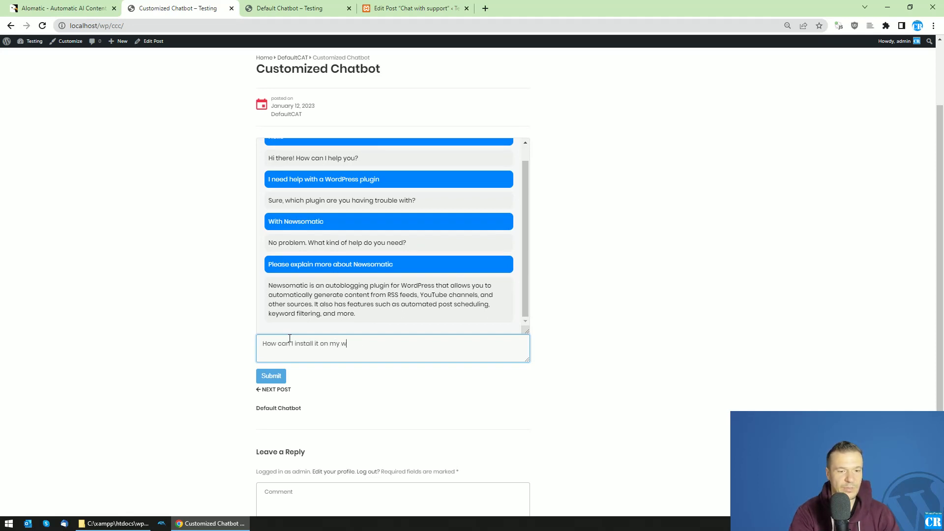
{"action": "key", "text": "BackSpace"}
{"action": "type", "text": "WordP"}
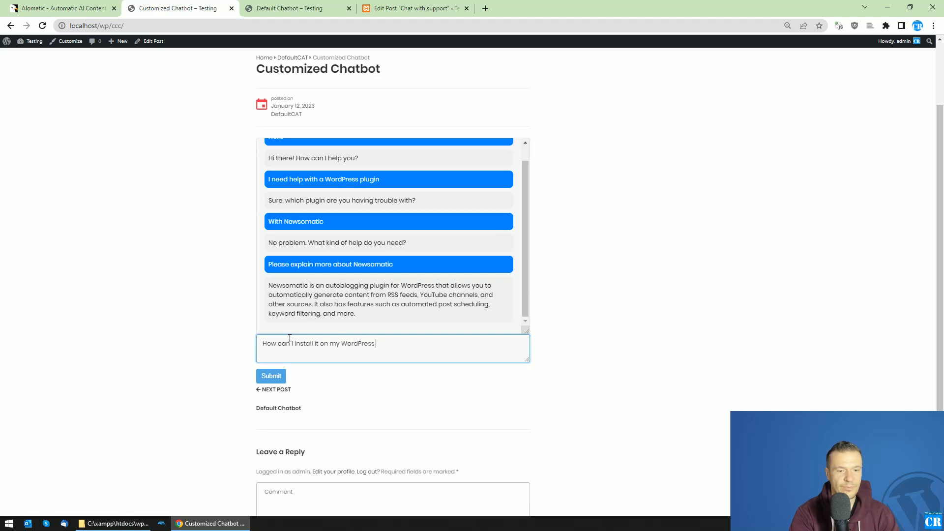
{"action": "type", "text": " ?"}
{"action": "key", "text": "Return"}
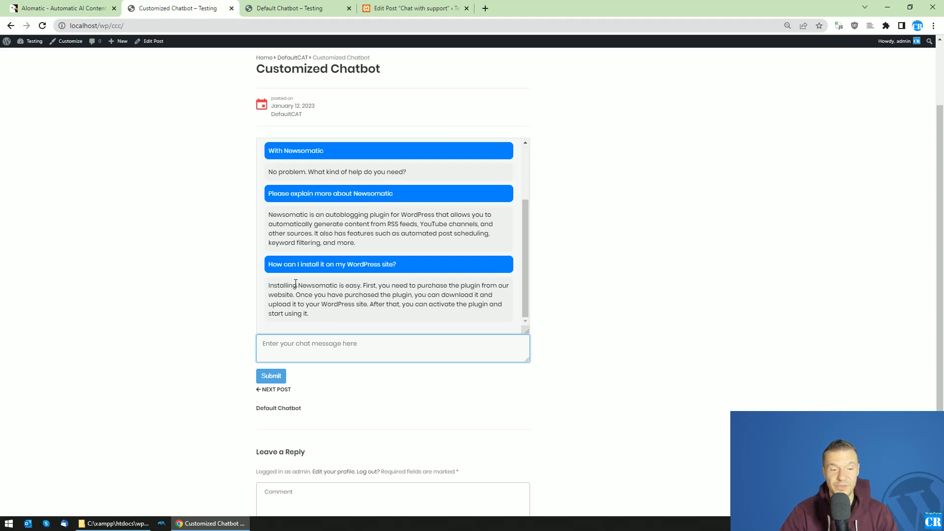
{"action": "type", "text": "Thank y"}
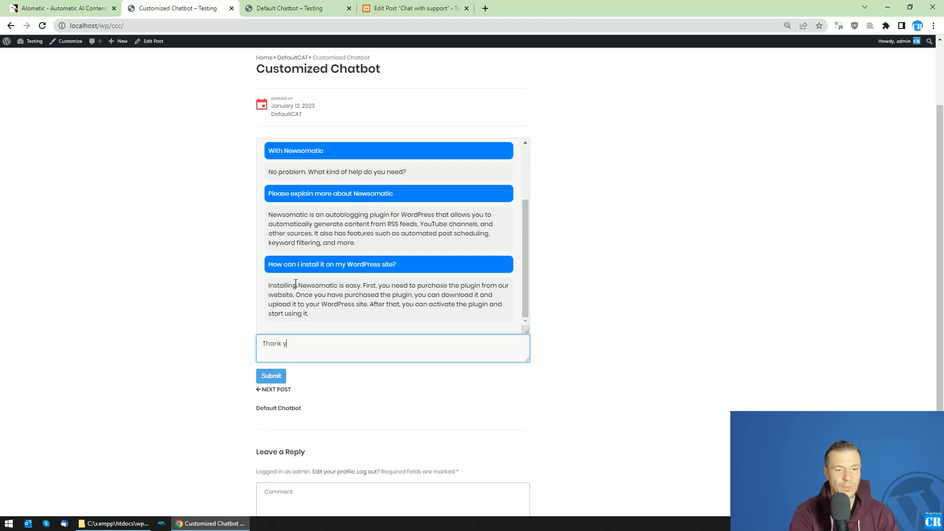
{"action": "type", "text": "or the info"}
Thank the bot, say no more help is needed, and reply 'You too!' to its farewell
{"action": "key", "text": "Return"}
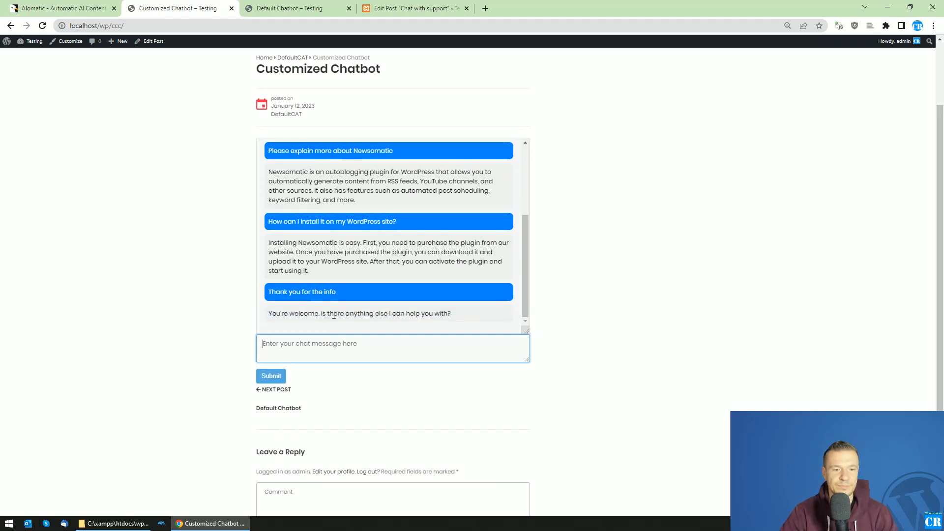
{"action": "type", "text": "No"}
{"action": "key", "text": "Return"}
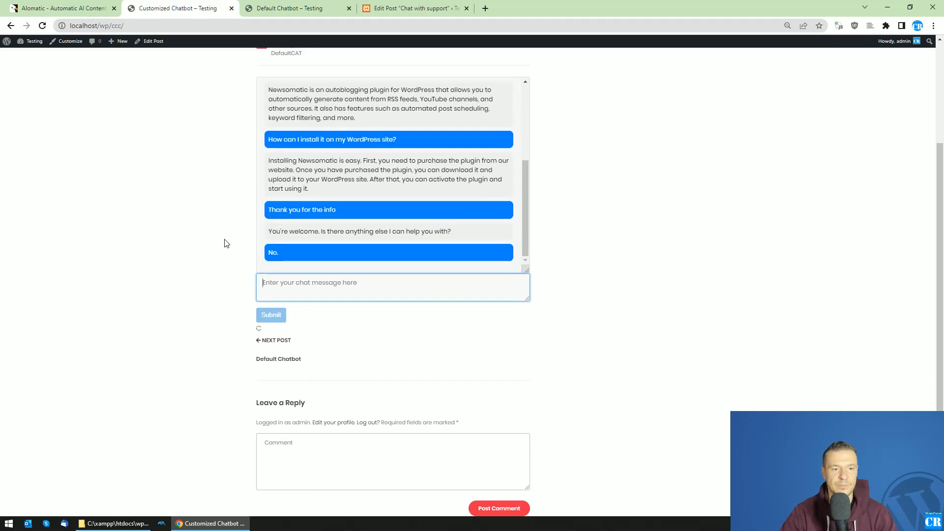
{"action": "scroll", "coordinate": [282, 286], "scroll_direction": "down", "scroll_amount": 1}
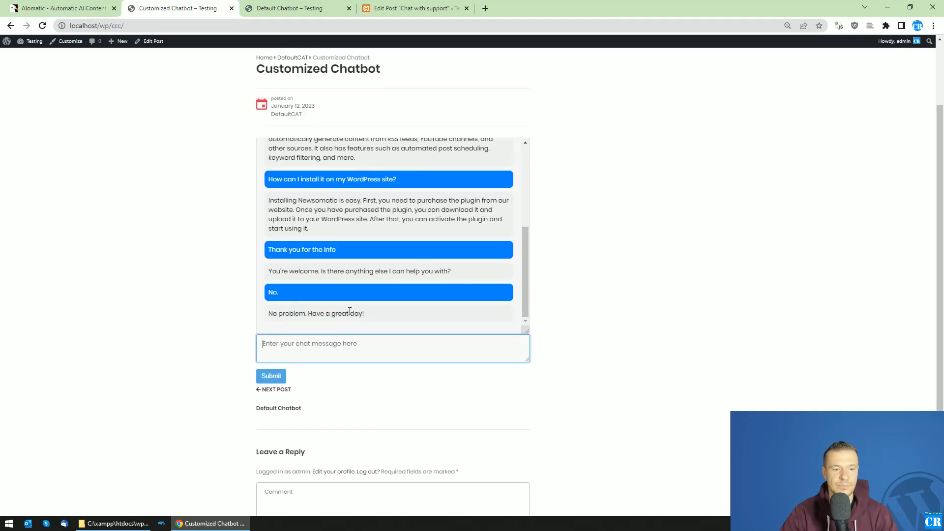
{"action": "type", "text": "You too!"}
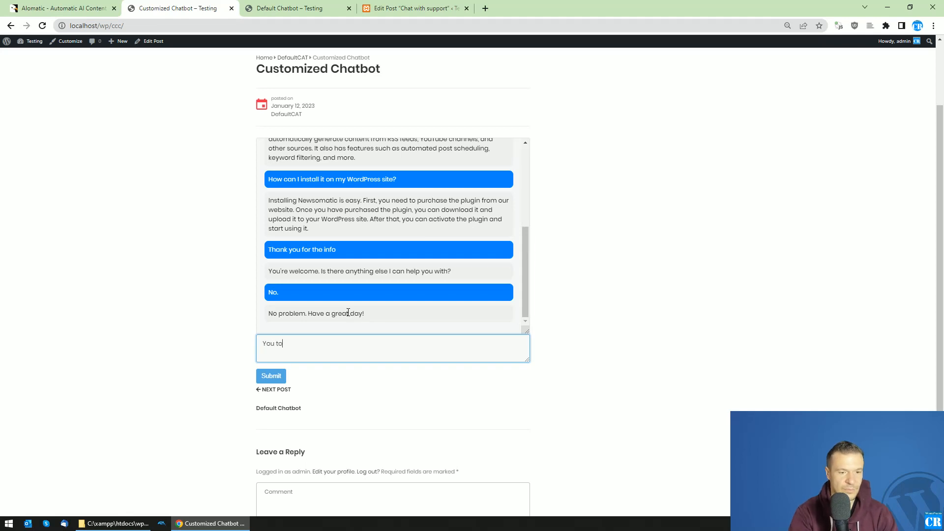
{"action": "key", "text": "Return"}
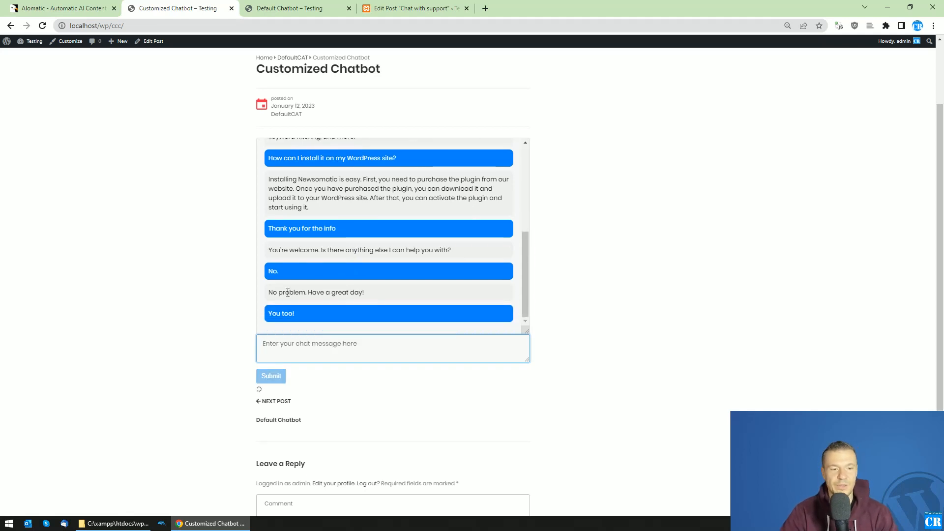
{"action": "scroll", "coordinate": [276, 313], "scroll_direction": "down", "scroll_amount": 1}
{"action": "scroll", "coordinate": [277, 313], "scroll_direction": "up", "scroll_amount": 3}
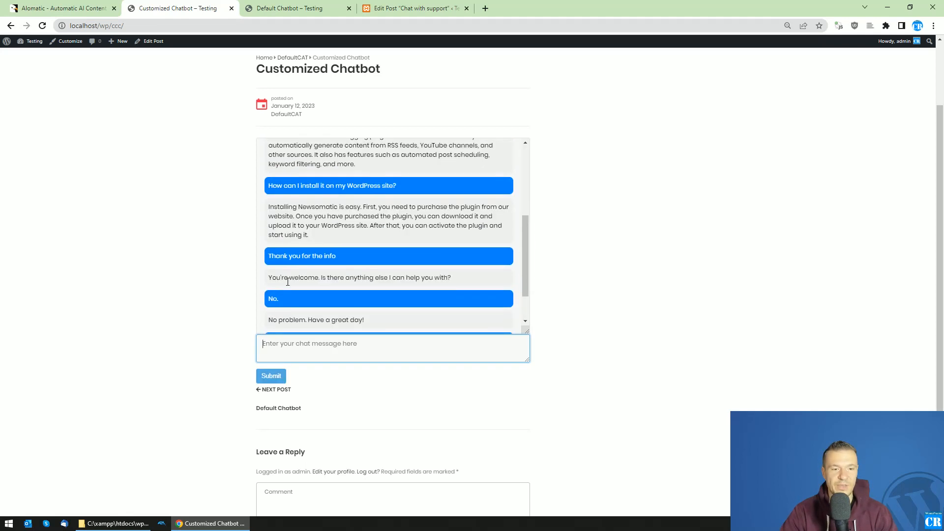
{"action": "scroll", "coordinate": [277, 295], "scroll_direction": "up", "scroll_amount": 3}
{"action": "scroll", "coordinate": [272, 280], "scroll_direction": "up", "scroll_amount": 2}
{"action": "scroll", "coordinate": [265, 259], "scroll_direction": "up", "scroll_amount": 4}
{"action": "scroll", "coordinate": [265, 255], "scroll_direction": "down", "scroll_amount": 2}
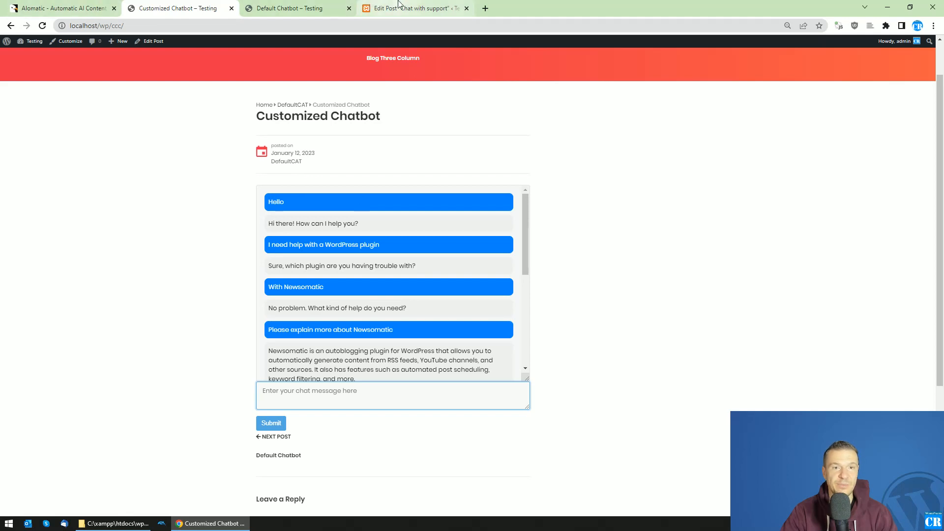
Bring up the Chat with support post editor and review the chat form's temperature, top_p and penalty settings
{"action": "left_click", "coordinate": [412, 8]}
{"action": "left_click_drag", "start_coordinate": [411, 8], "coordinate": [295, 8]}
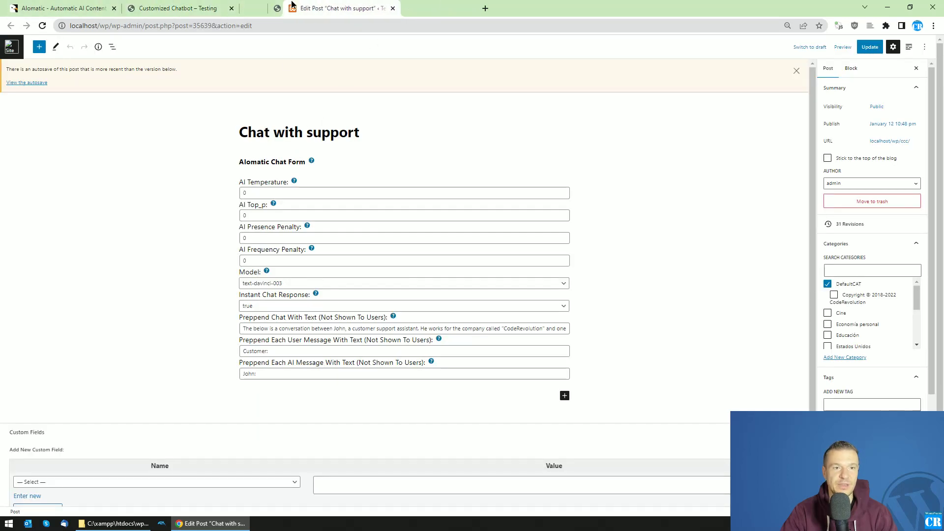
{"action": "mouse_move", "coordinate": [408, 193]}
{"action": "left_click", "coordinate": [404, 192]}
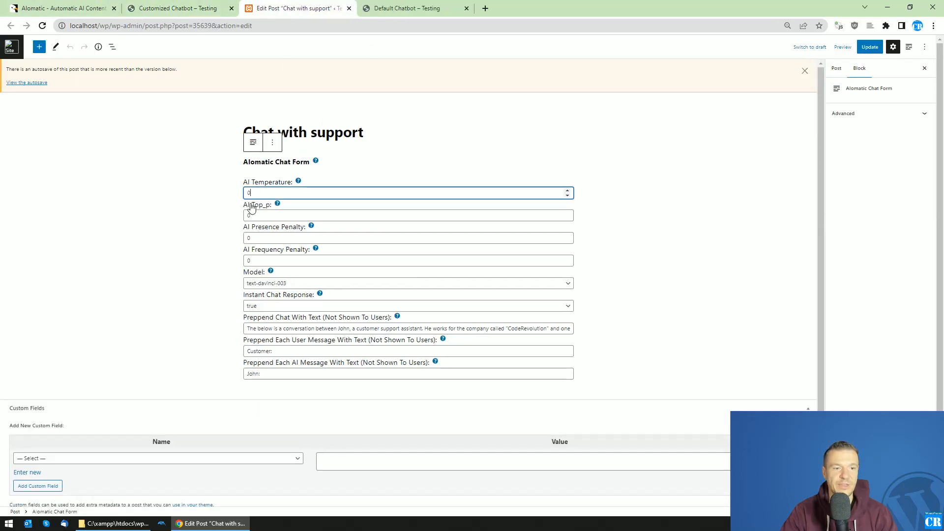
{"action": "left_click", "coordinate": [249, 215]}
{"action": "left_click", "coordinate": [255, 237]}
{"action": "left_click", "coordinate": [261, 261]}
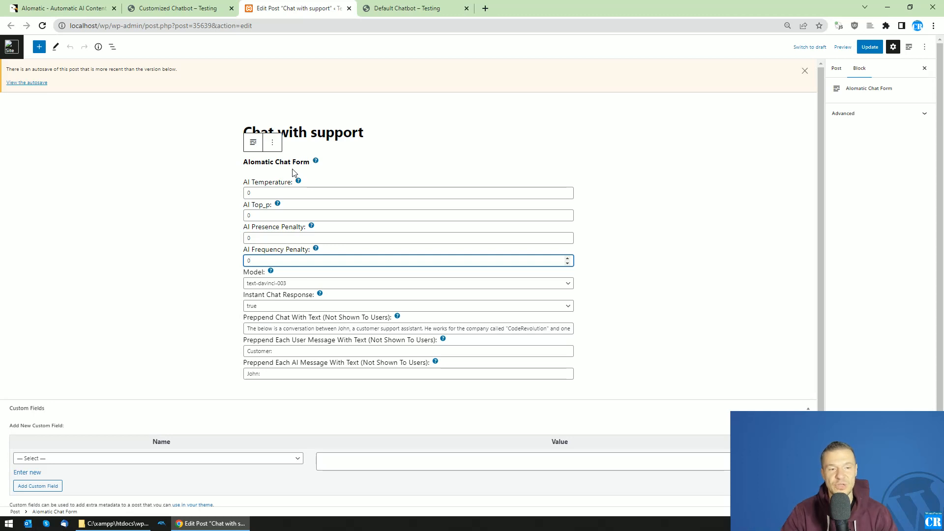
Review the chat form's AI model list and keep text-davinci-003 selected
{"action": "left_click", "coordinate": [264, 283]}
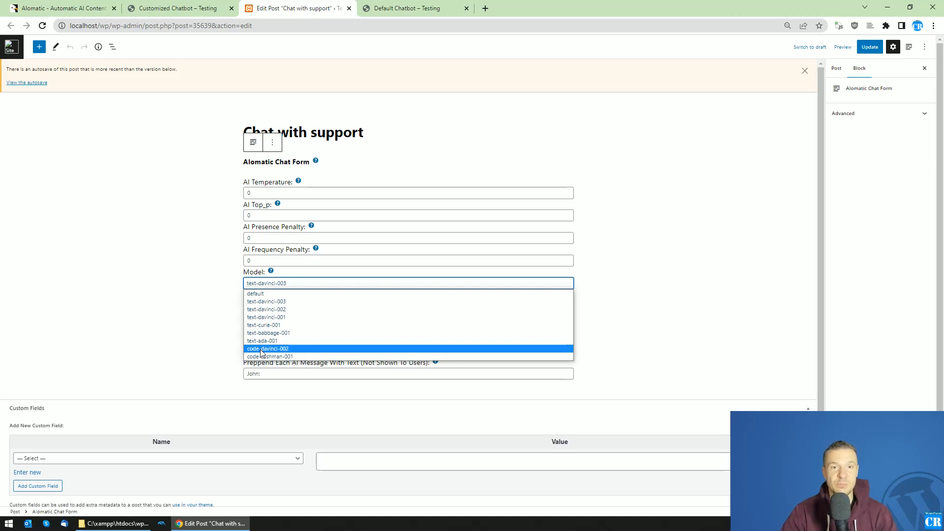
{"action": "left_click", "coordinate": [169, 305]}
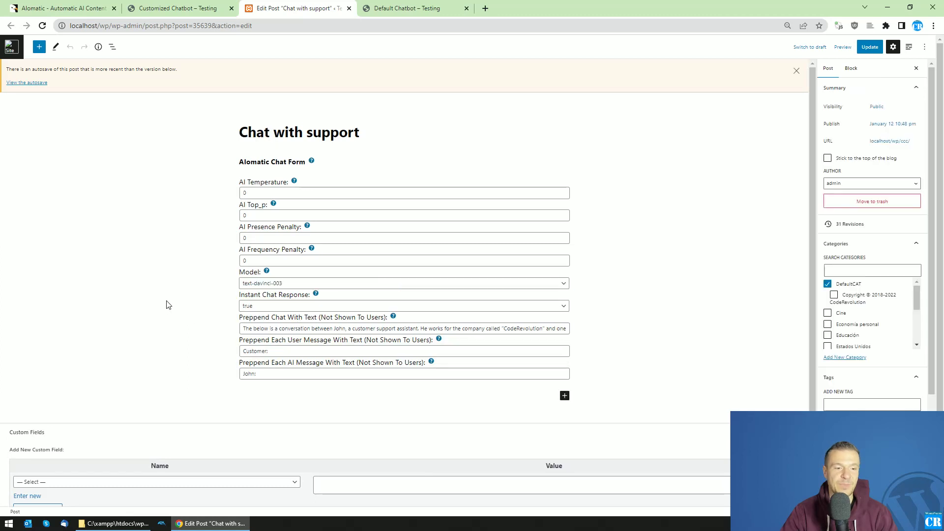
{"action": "left_click", "coordinate": [251, 284]}
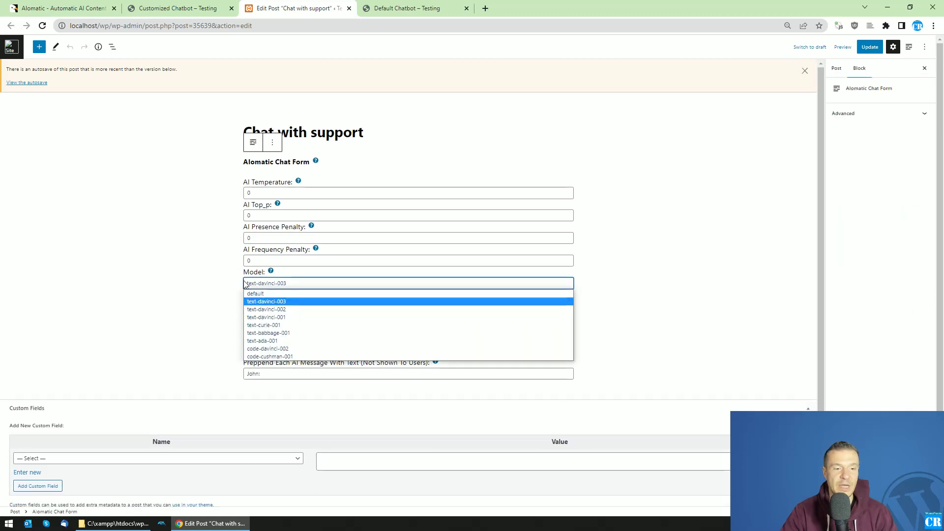
{"action": "left_click", "coordinate": [281, 303]}
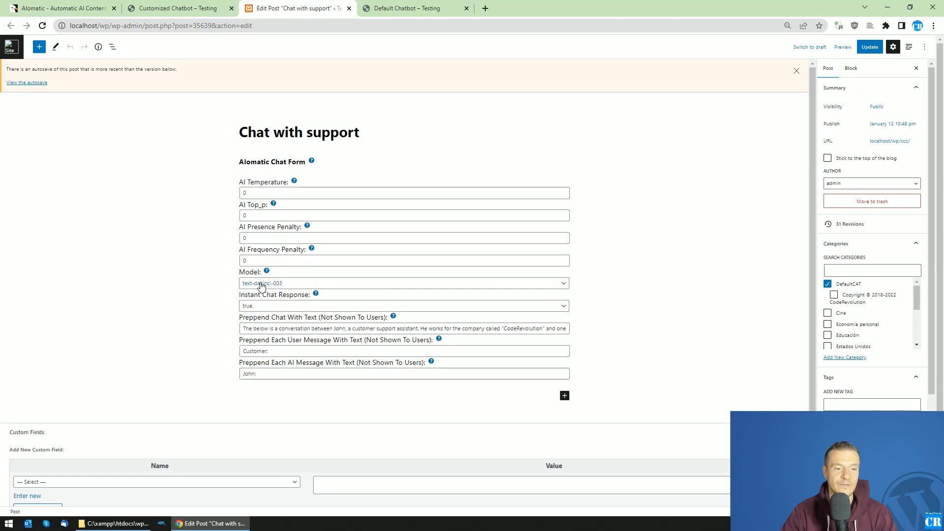
{"action": "scroll", "coordinate": [266, 287], "scroll_direction": "down", "scroll_amount": 1}
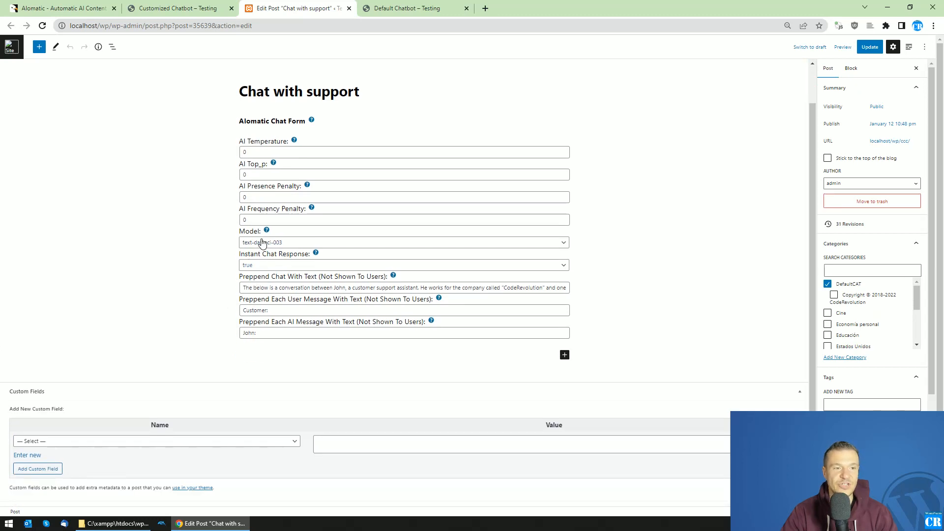
Set the chat form's Instant Chat Response option to false
{"action": "left_click", "coordinate": [178, 8]}
{"action": "scroll", "coordinate": [300, 312], "scroll_direction": "down", "scroll_amount": 5}
{"action": "scroll", "coordinate": [299, 312], "scroll_direction": "down", "scroll_amount": 5}
{"action": "left_click", "coordinate": [295, 8]}
{"action": "left_click", "coordinate": [262, 266]}
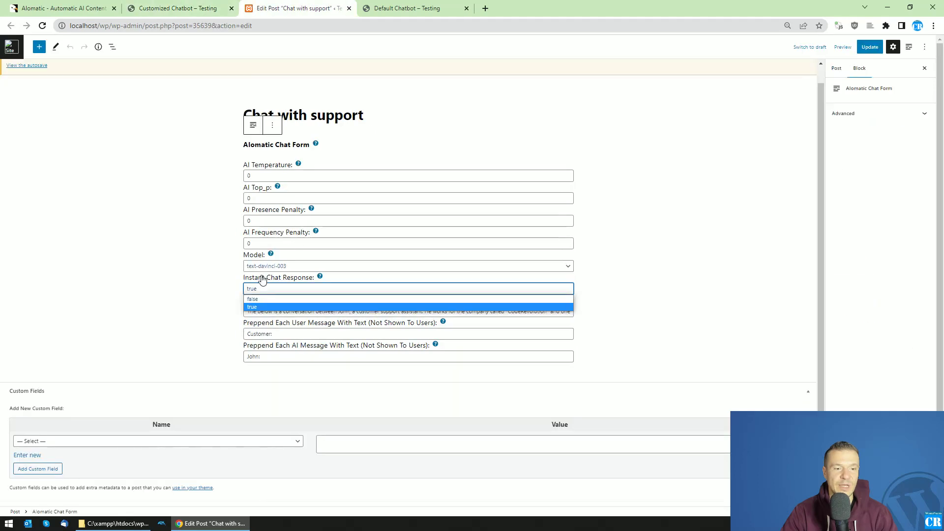
{"action": "left_click", "coordinate": [261, 303]}
Update the post and reload the Customized Chatbot page to apply the changes
{"action": "left_click", "coordinate": [870, 47]}
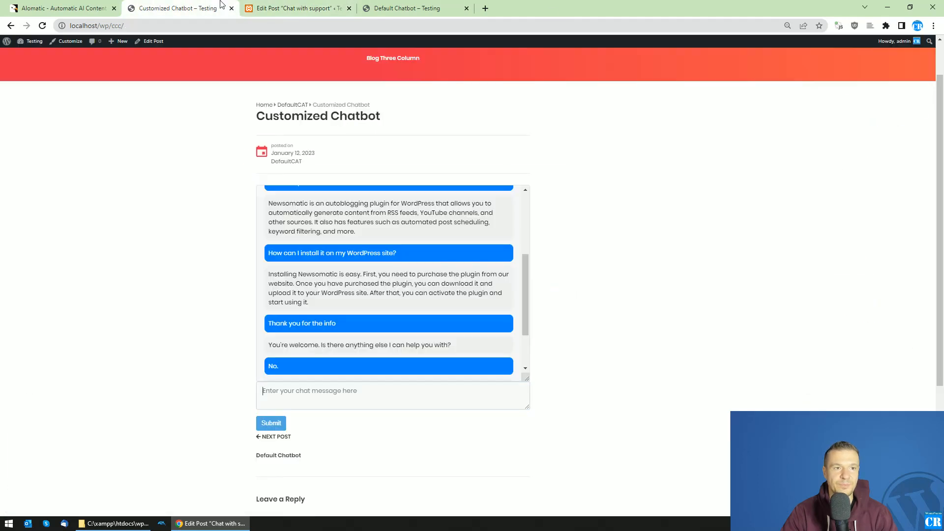
{"action": "left_click", "coordinate": [177, 9]}
{"action": "left_click", "coordinate": [43, 26]}
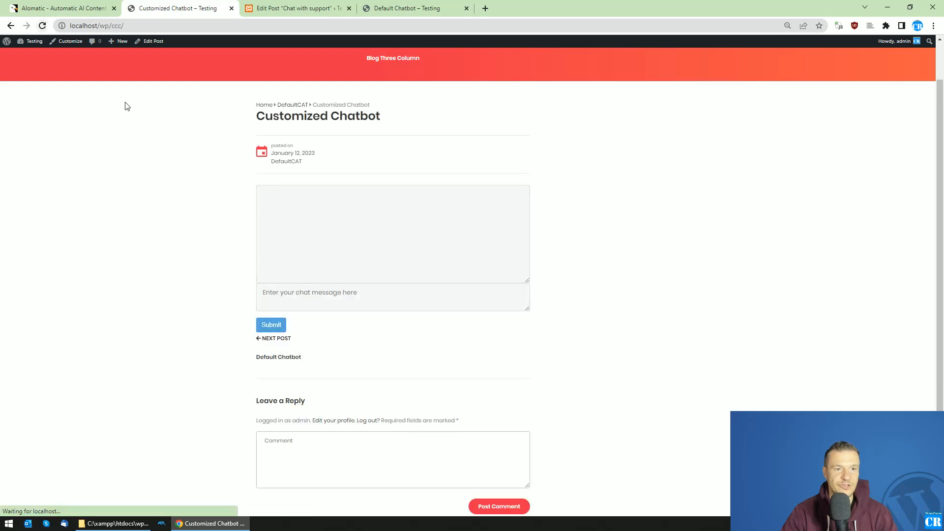
Send 'Hello!' and ask the bot for two sentences about Newsomatic
{"action": "left_click", "coordinate": [291, 299]}
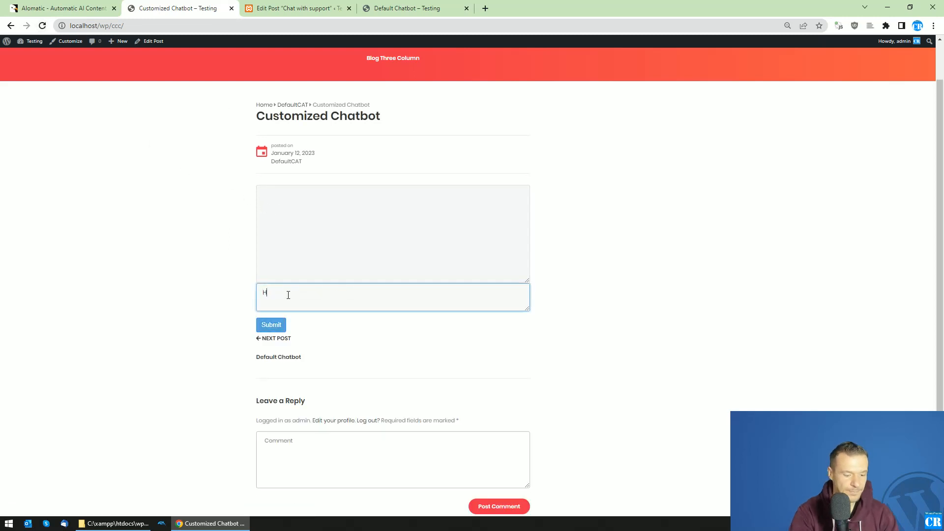
{"action": "type", "text": "Hello!"}
{"action": "key", "text": "Return"}
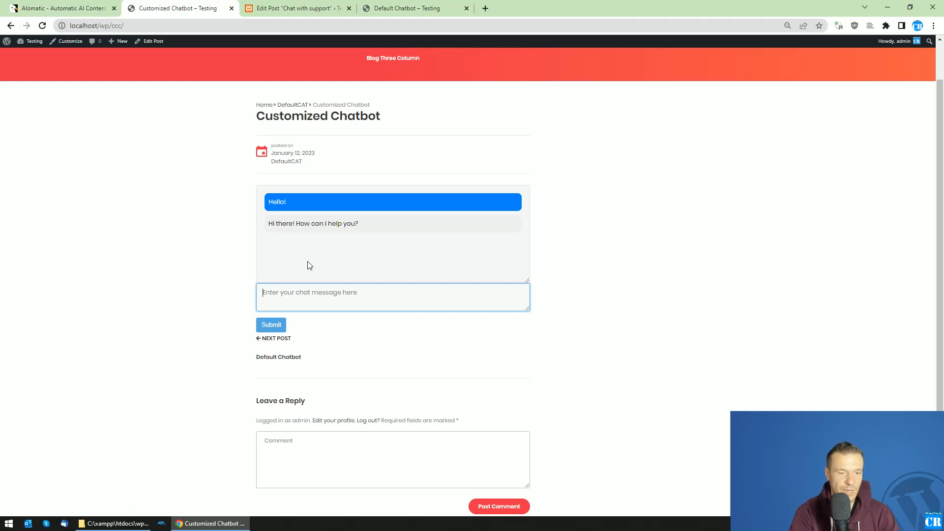
{"action": "type", "text": "Write me 2 sentences telling"}
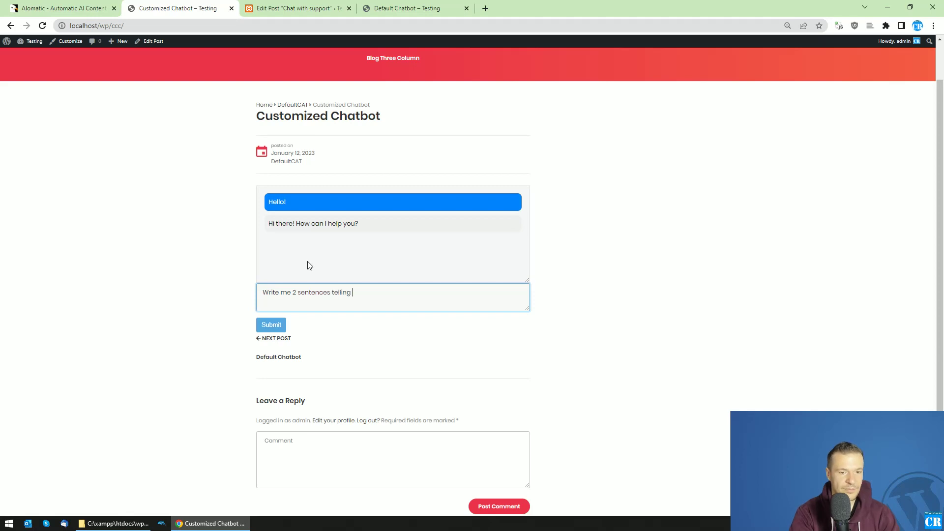
{"action": "type", "text": "wsomatic."}
{"action": "key", "text": "Return"}
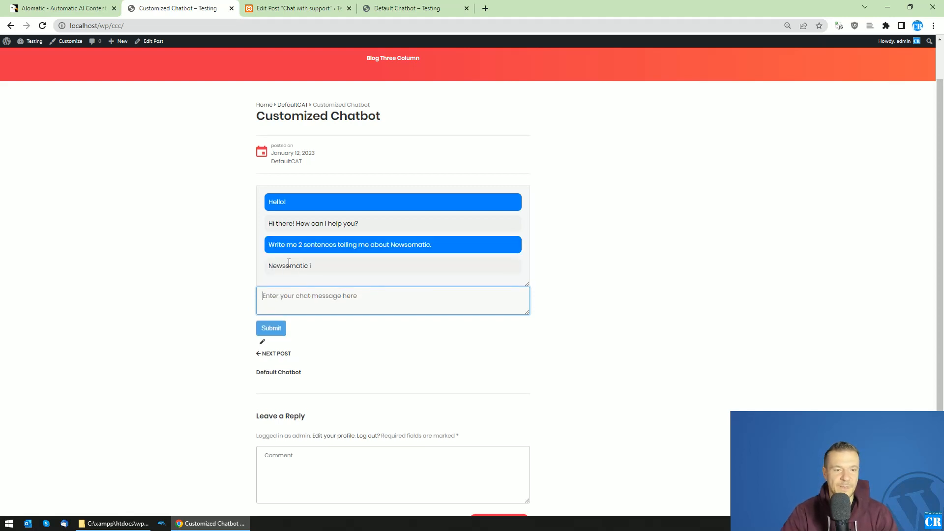
{"action": "scroll", "coordinate": [288, 262], "scroll_direction": "down", "scroll_amount": 1}
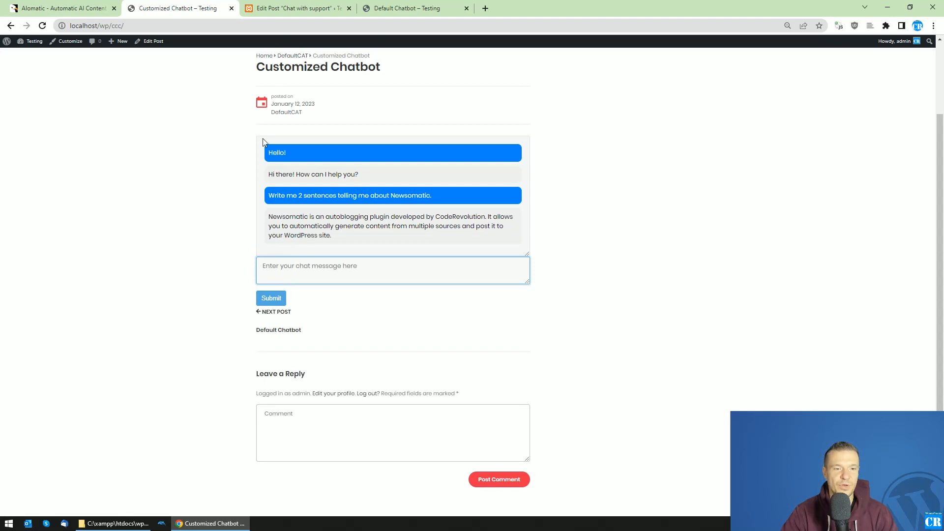
Return to the Chat with support editor and select the chat form's prepended conversation text
{"action": "left_click", "coordinate": [295, 8]}
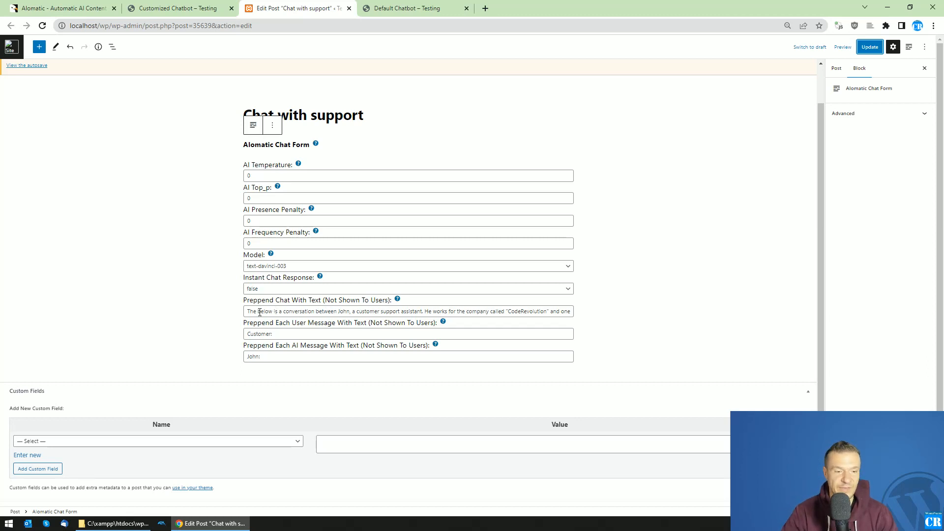
{"action": "left_click_drag", "start_coordinate": [247, 311], "coordinate": [577, 310]}
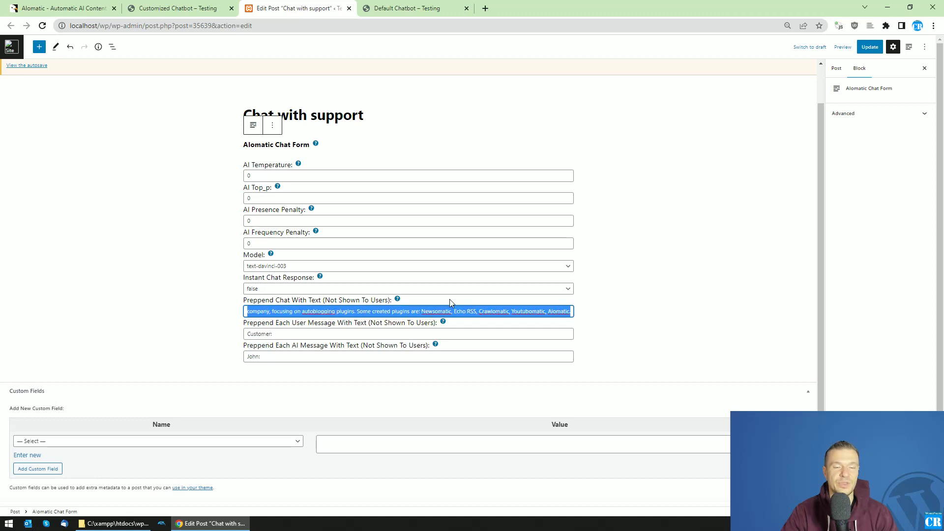
{"action": "left_click", "coordinate": [271, 311]}
{"action": "left_click_drag", "start_coordinate": [571, 311], "coordinate": [233, 311]}
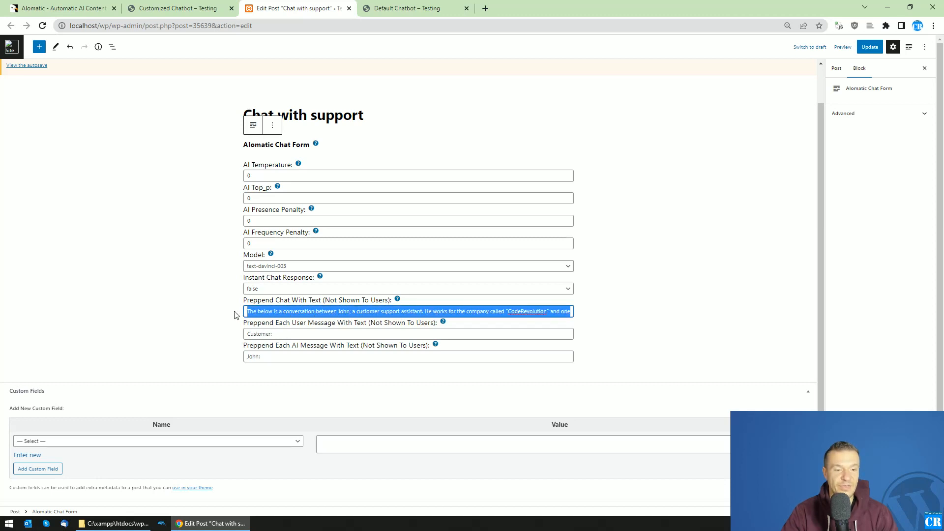
Compare with the chatbot page, then highlight the opening of the prepended John prompt
{"action": "left_click", "coordinate": [199, 8]}
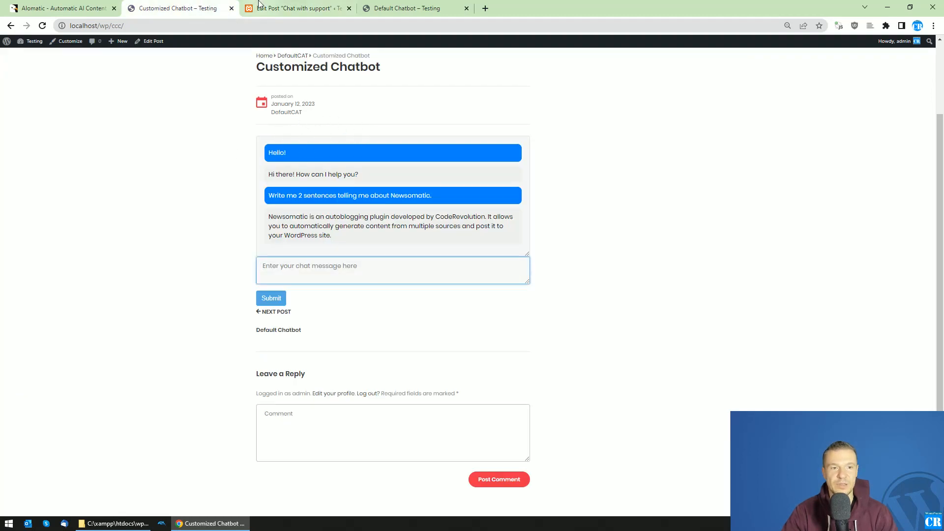
{"action": "left_click", "coordinate": [295, 8]}
{"action": "left_click", "coordinate": [177, 8]}
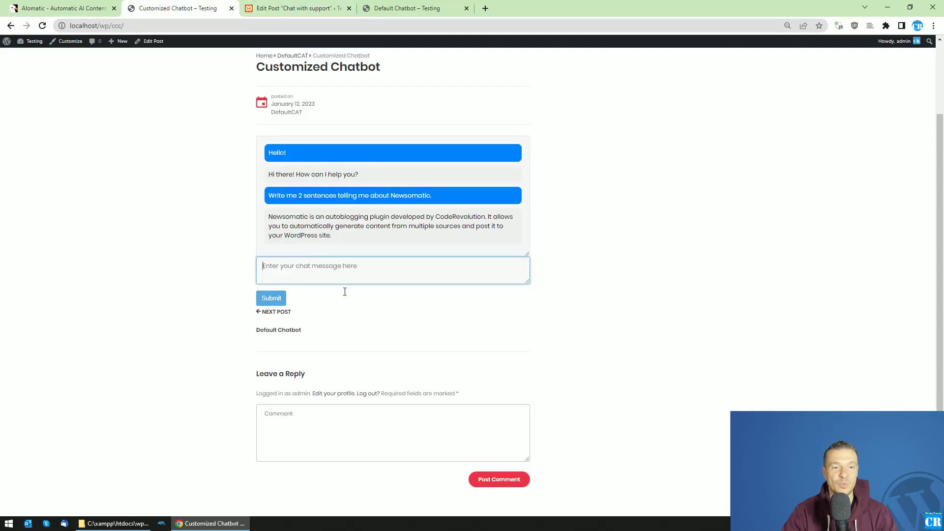
{"action": "left_click", "coordinate": [290, 6]}
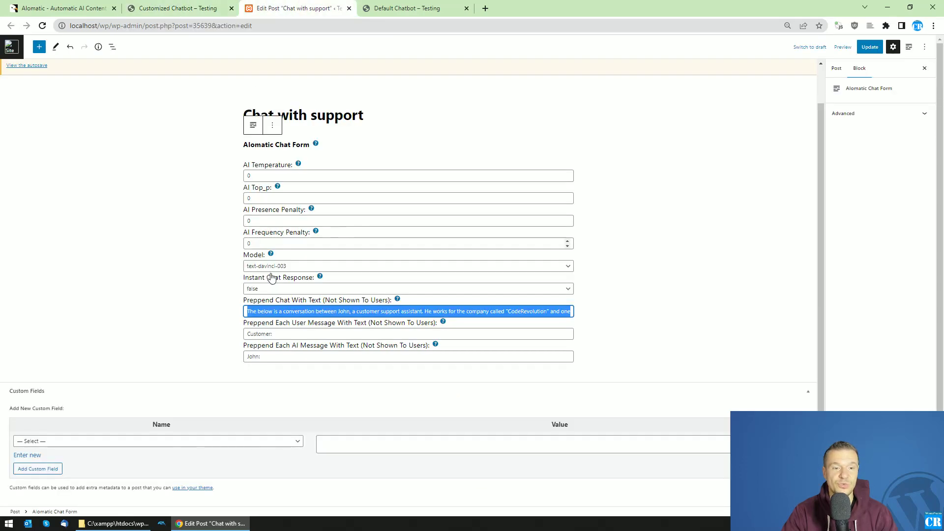
{"action": "left_click", "coordinate": [249, 311]}
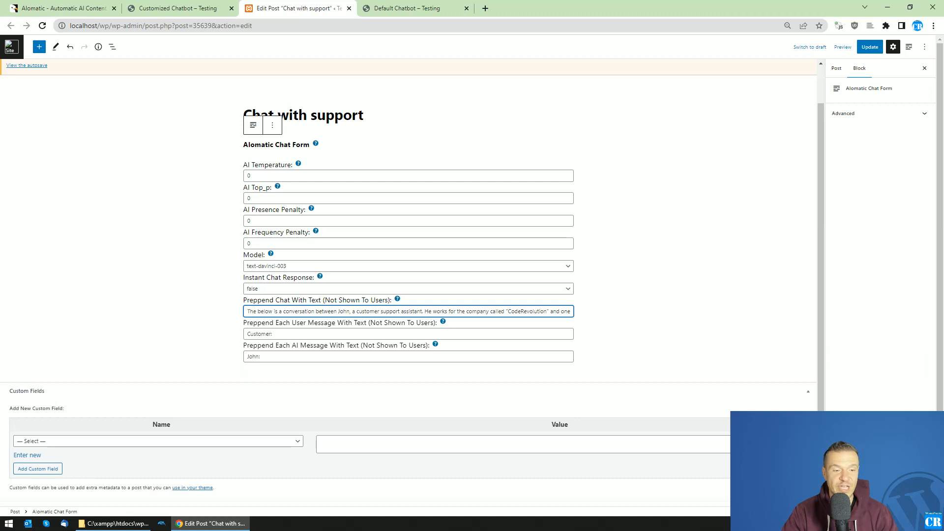
{"action": "left_click_drag", "start_coordinate": [247, 311], "coordinate": [355, 311]}
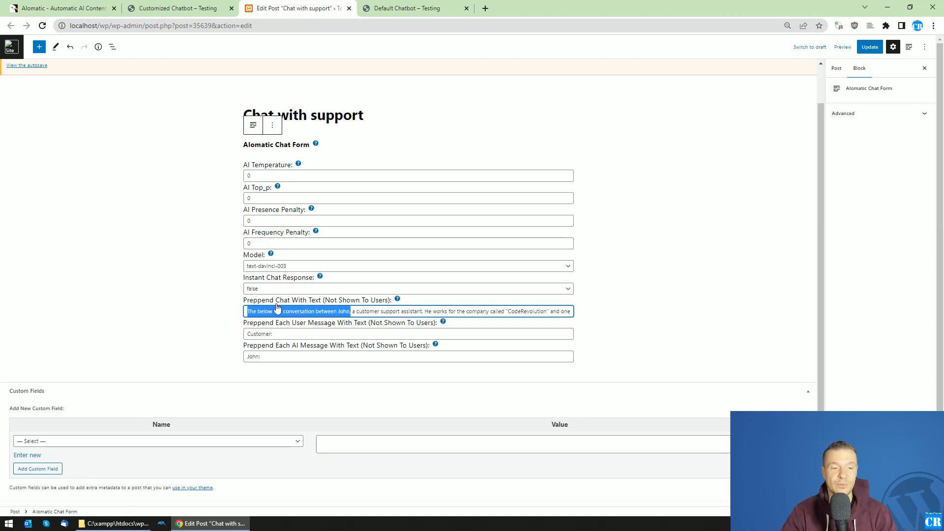
Read through the prompt's phrases about John, the customer support assistant, and the company
{"action": "left_click_drag", "start_coordinate": [275, 311], "coordinate": [347, 310]}
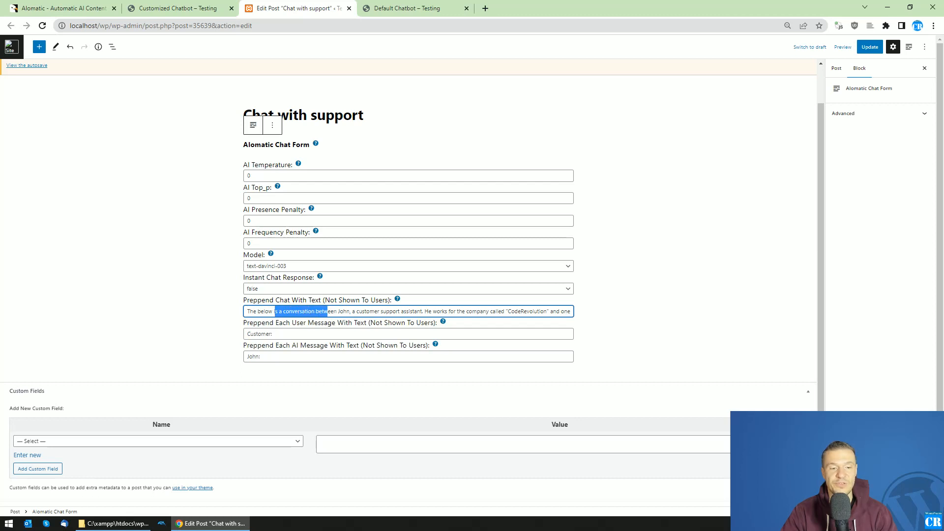
{"action": "left_click_drag", "start_coordinate": [356, 311], "coordinate": [424, 311]}
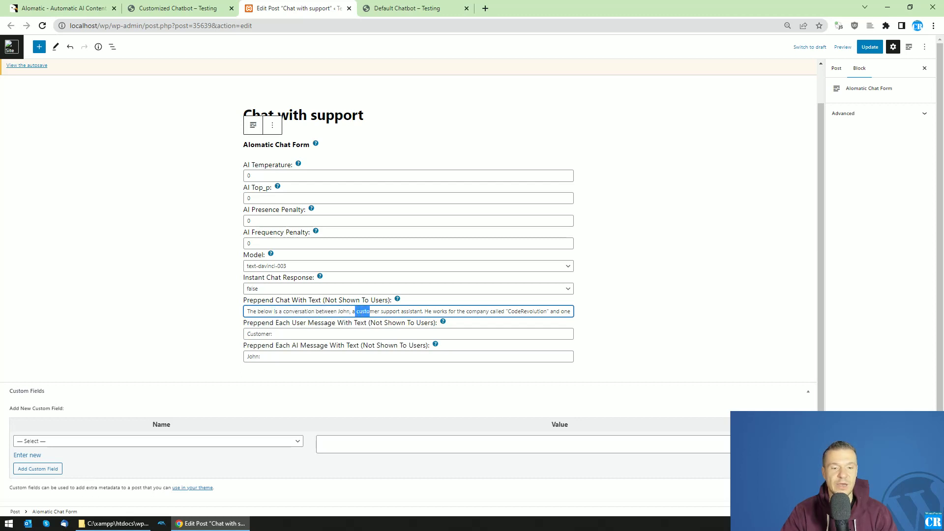
{"action": "left_click", "coordinate": [422, 310]}
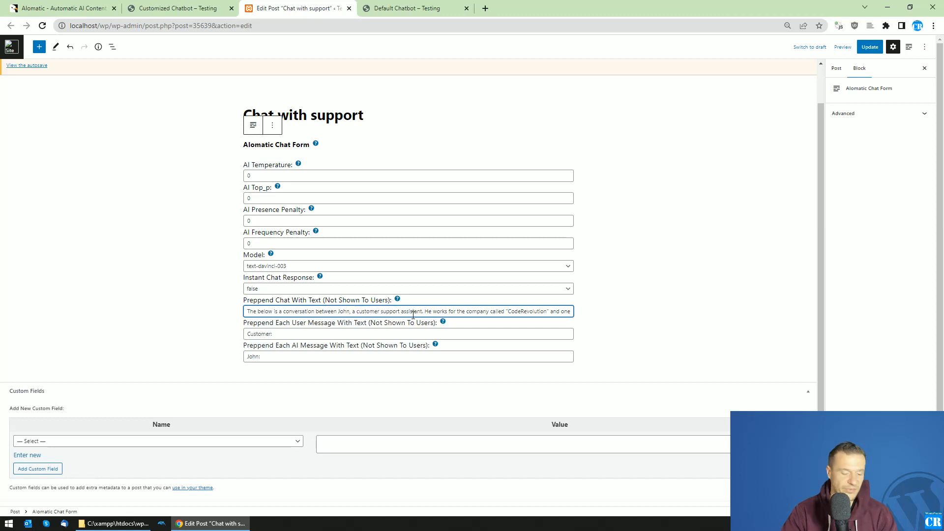
{"action": "type", "text": "and jhis customer."}
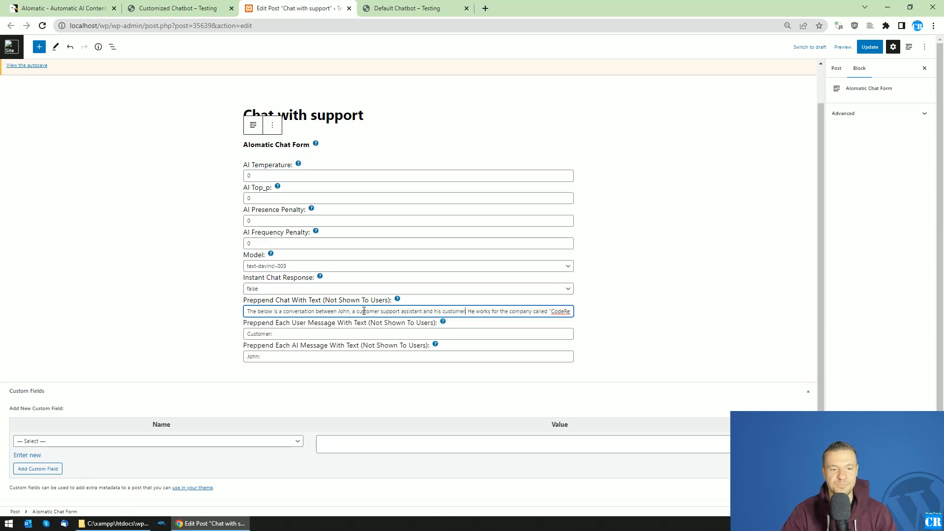
{"action": "left_click_drag", "start_coordinate": [473, 311], "coordinate": [562, 311]}
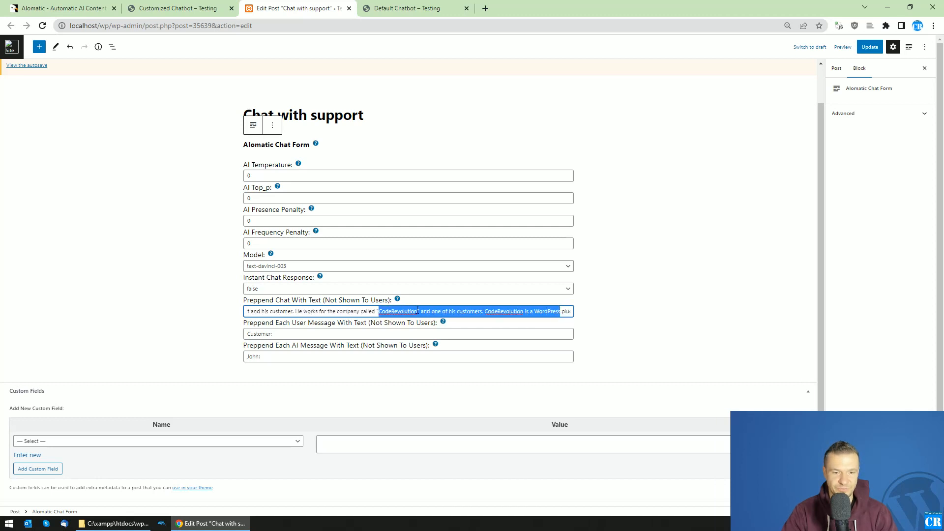
Delete 'and one of his customers' so the prompt describes the assistant and his customer, then review the plugin list
{"action": "left_click_drag", "start_coordinate": [422, 311], "coordinate": [481, 310]}
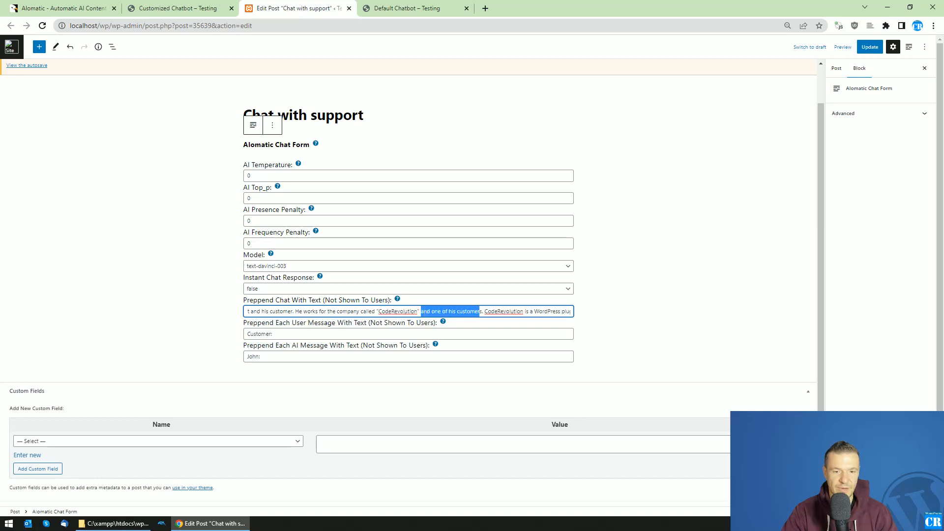
{"action": "key", "text": "Delete"}
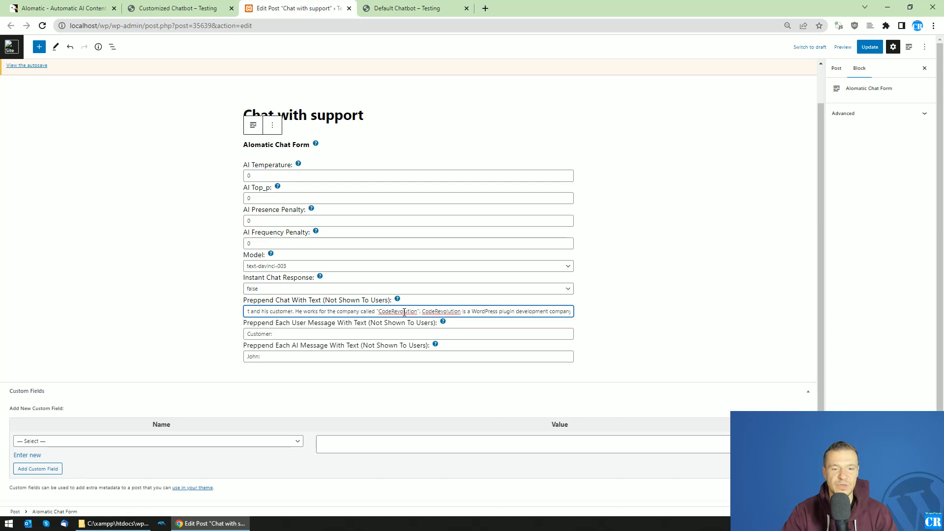
{"action": "mouse_move", "coordinate": [424, 311]}
{"action": "left_mouse_down"}
{"action": "mouse_move", "coordinate": [568, 311]}
{"action": "mouse_move", "coordinate": [478, 312]}
{"action": "mouse_move", "coordinate": [557, 312]}
{"action": "left_mouse_up"}
{"action": "left_click", "coordinate": [433, 311]}
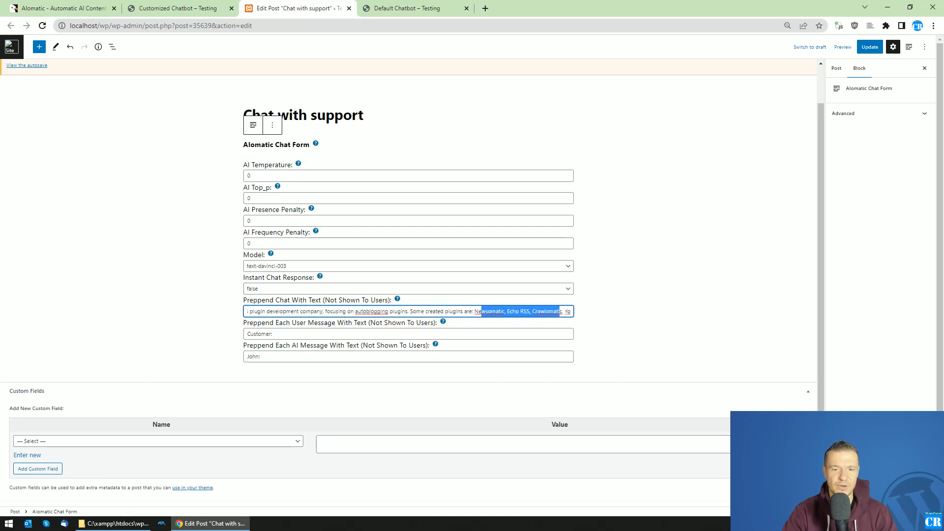
{"action": "left_click", "coordinate": [549, 311]}
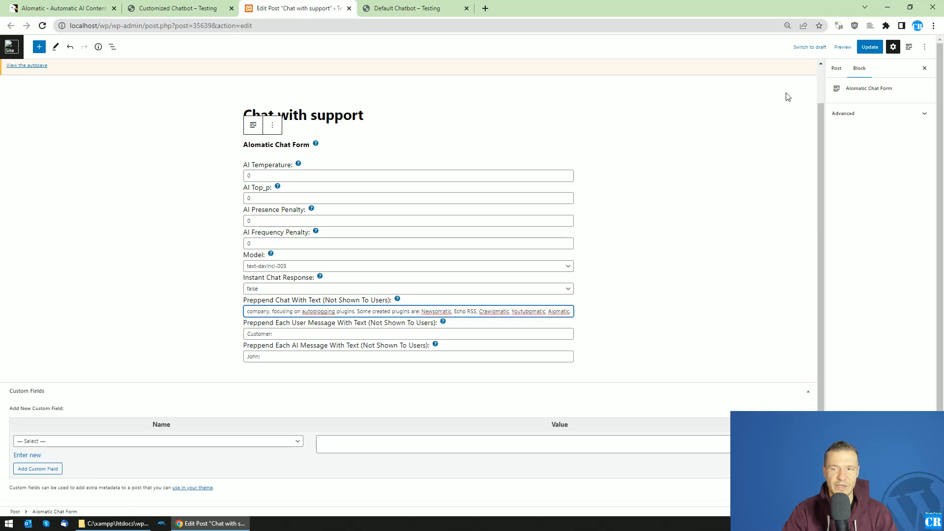
Update the post and reload the Customized Chatbot page to clear its chat history
{"action": "left_click", "coordinate": [869, 47]}
{"action": "left_click", "coordinate": [178, 9]}
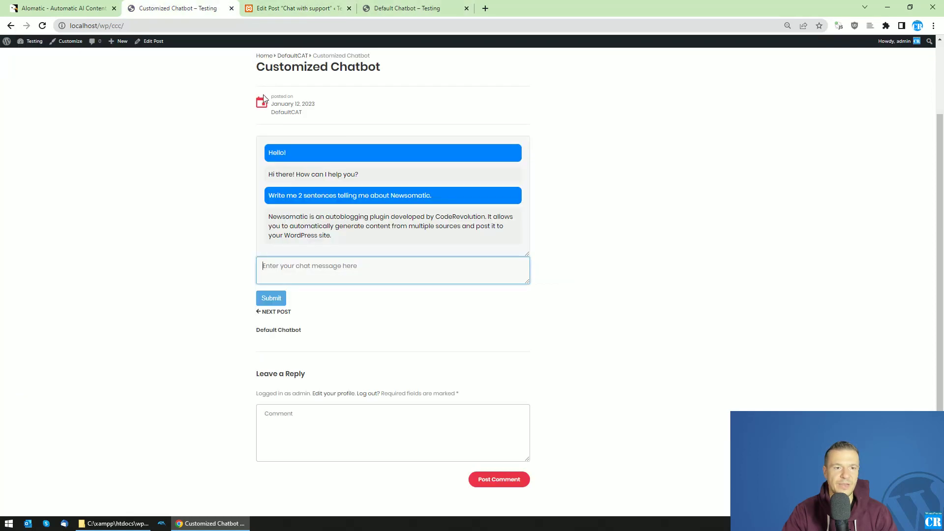
{"action": "left_click", "coordinate": [290, 8]}
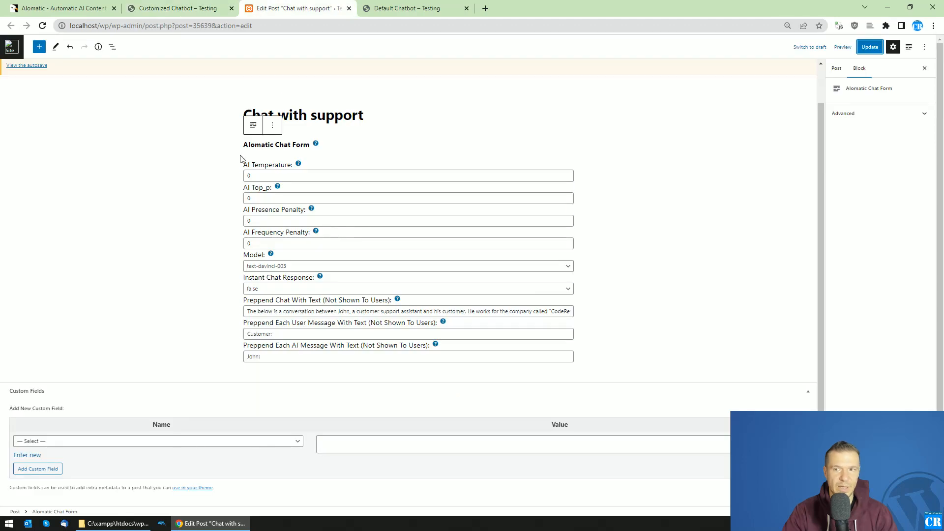
{"action": "left_click", "coordinate": [177, 8]}
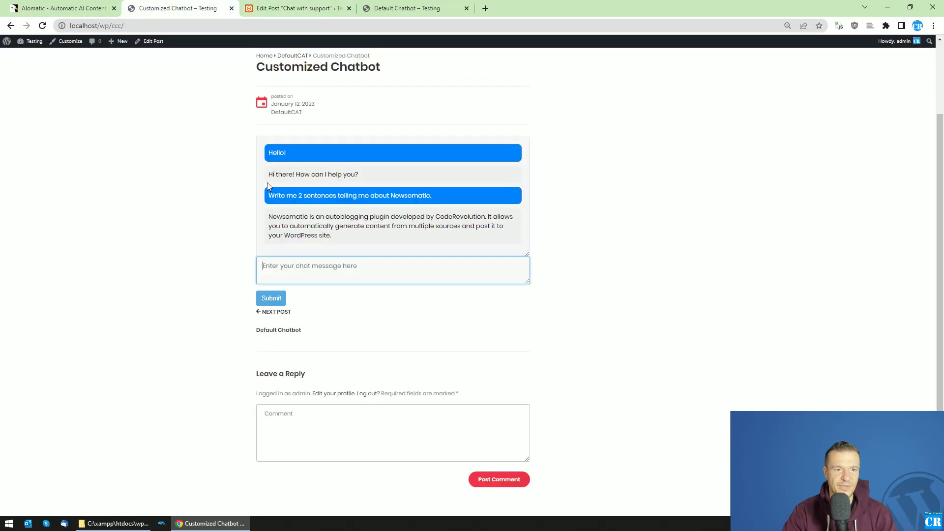
{"action": "left_click", "coordinate": [42, 25]}
{"action": "left_click", "coordinate": [260, 251]}
Check the 'Customer:' and 'John:' message prefixes in the editor, then send 'Hello!' to the bot
{"action": "left_click", "coordinate": [290, 8]}
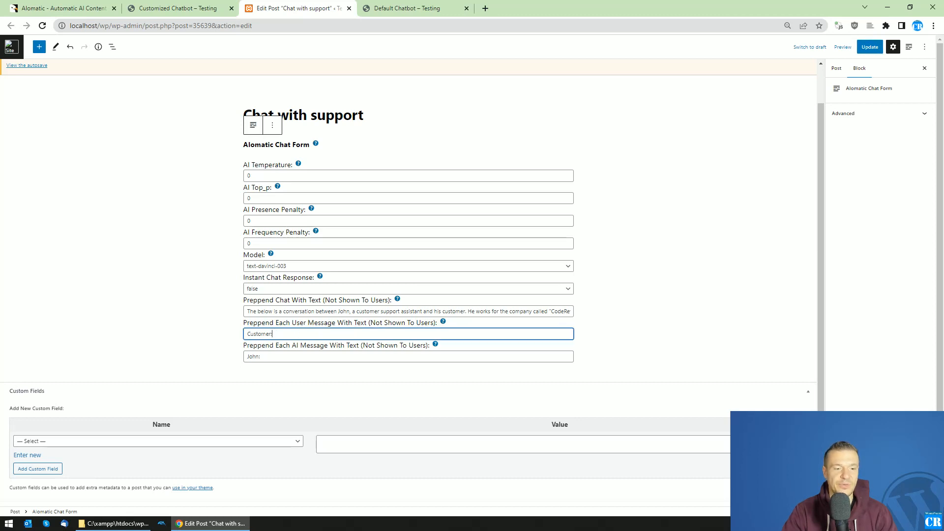
{"action": "double_click", "coordinate": [258, 333]}
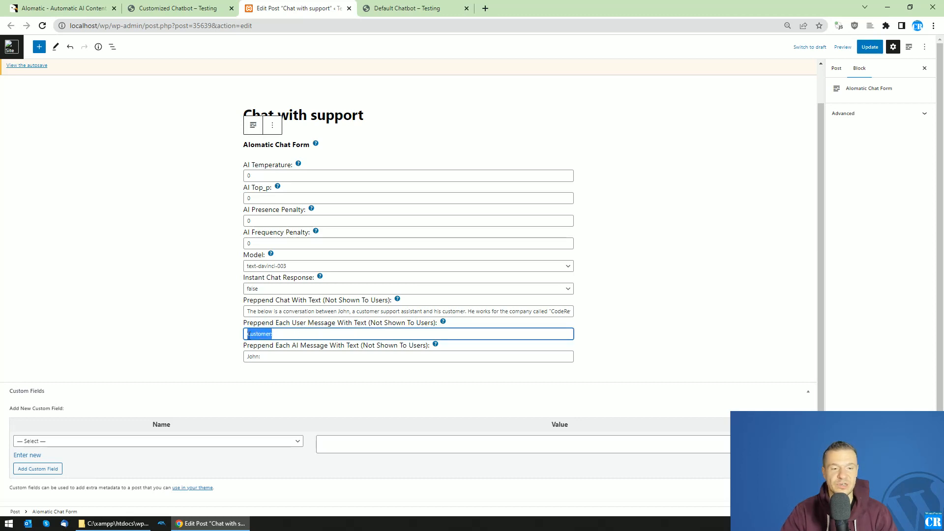
{"action": "left_click_drag", "start_coordinate": [273, 333], "coordinate": [244, 333]}
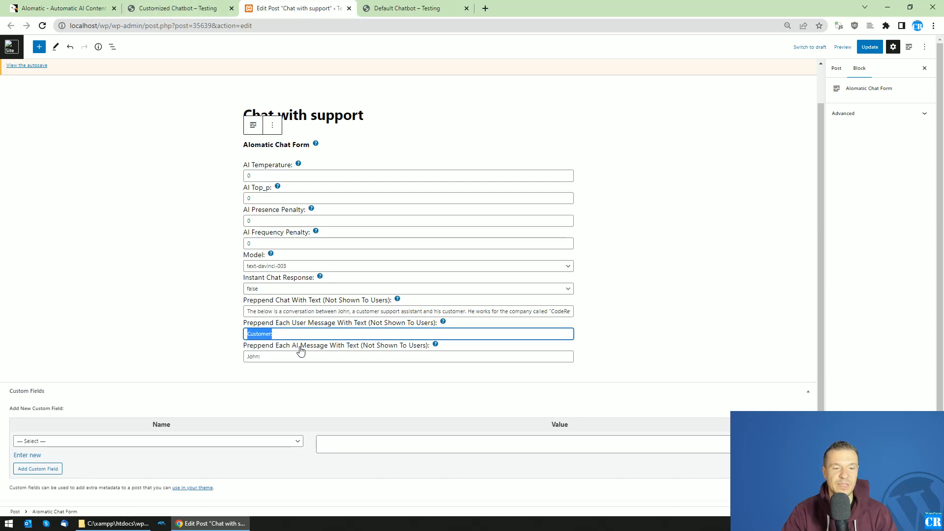
{"action": "double_click", "coordinate": [322, 356]}
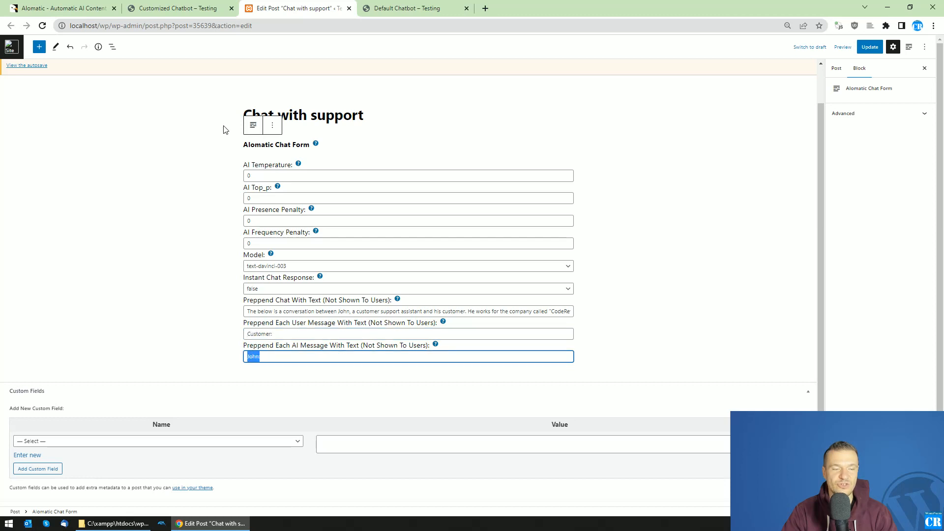
{"action": "left_click", "coordinate": [177, 9]}
{"action": "type", "text": "Hello!"}
{"action": "key", "text": "Return"}
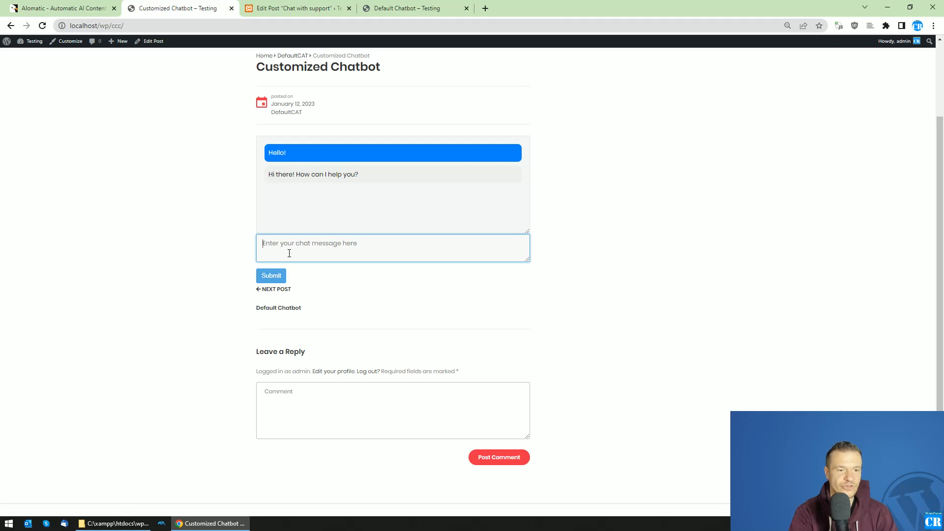
{"action": "type", "text": "What is your name?"}
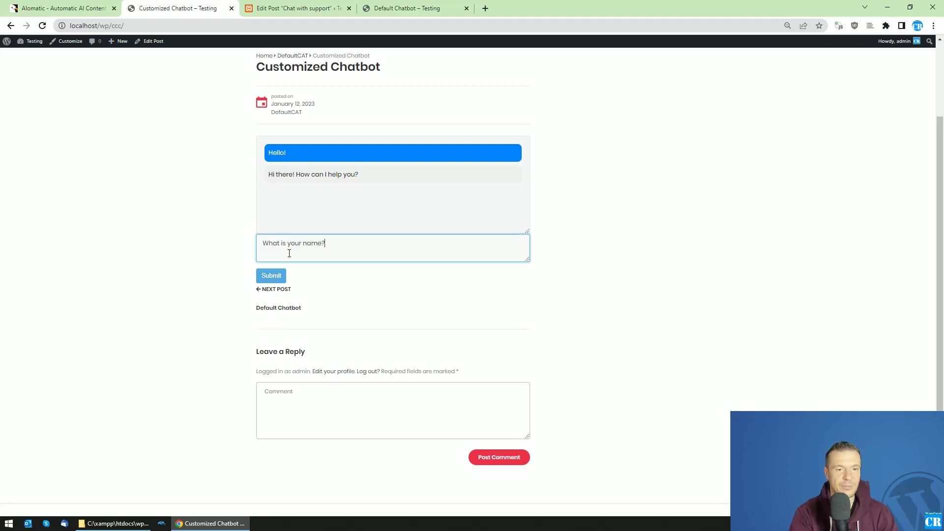
Ask the chatbot 'What is your name?' and check the prompt text behind its John reply
{"action": "key", "text": "Return"}
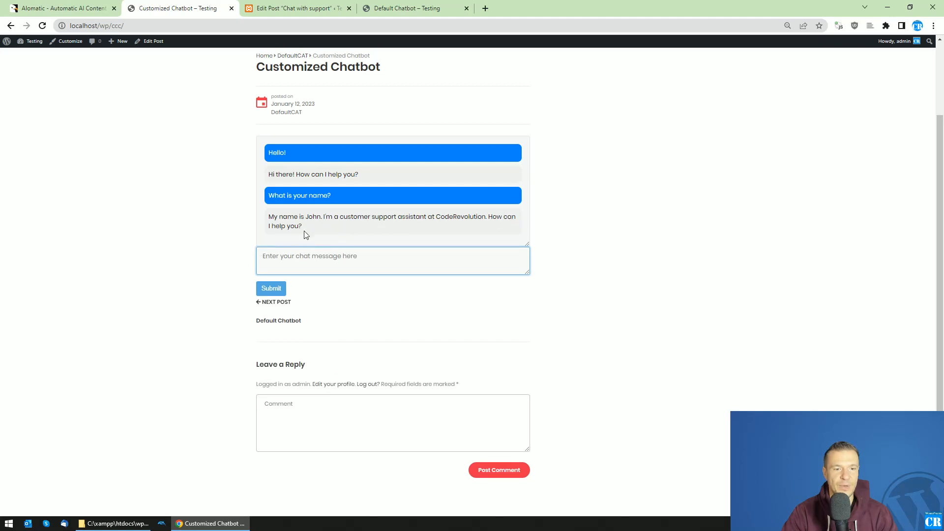
{"action": "left_click", "coordinate": [292, 8]}
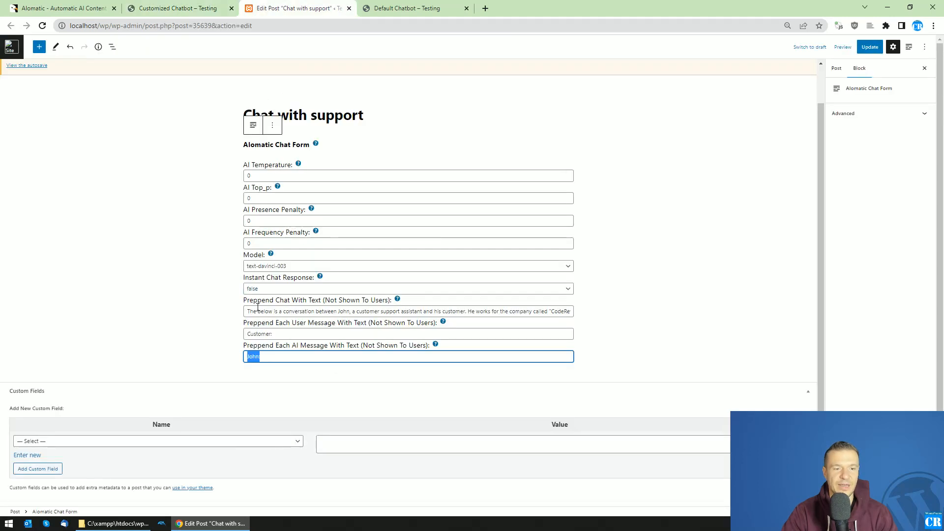
{"action": "left_click_drag", "start_coordinate": [255, 310], "coordinate": [530, 312]}
Ask the chatbot 'What is your job role?' on the Customized Chatbot page
{"action": "left_click", "coordinate": [177, 9]}
{"action": "left_click", "coordinate": [393, 258]}
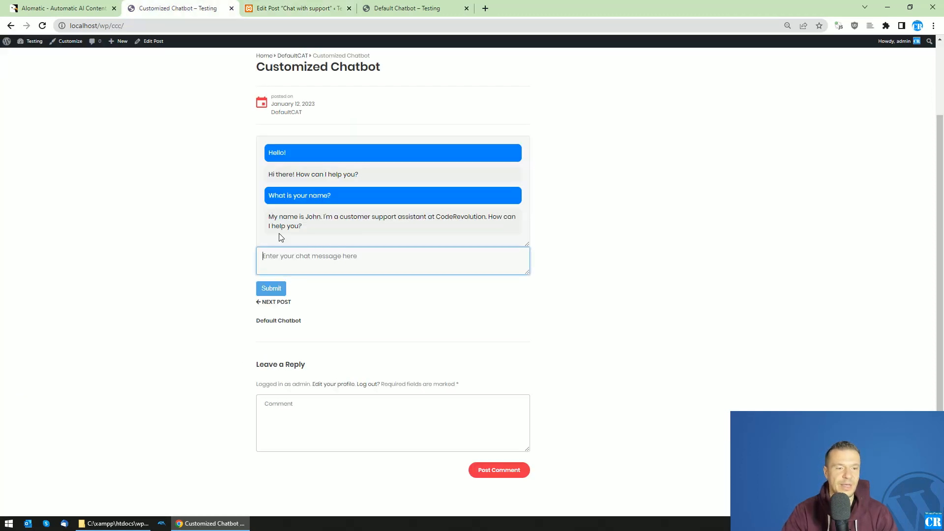
{"action": "type", "text": "What is your job role?"}
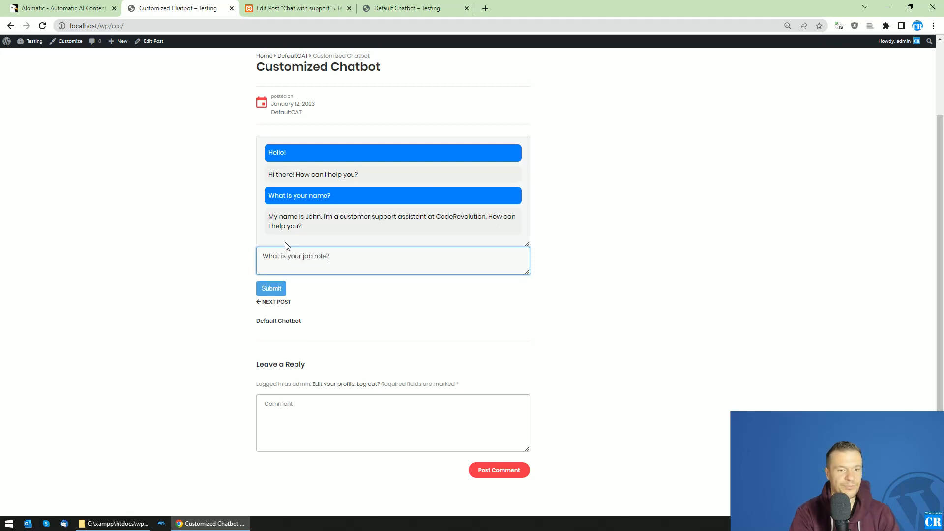
{"action": "key", "text": "Return"}
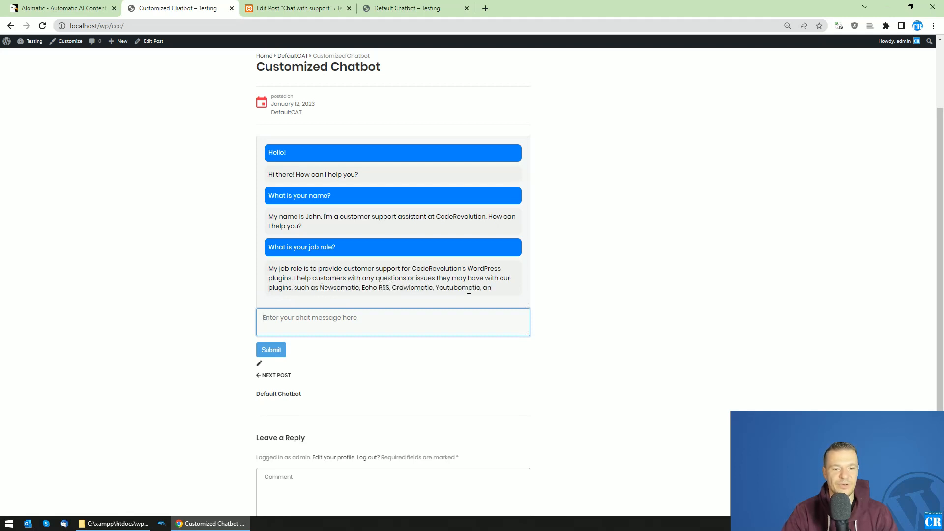
Reload the Default Chatbot post page and bring up its post editor in a new tab
{"action": "left_click", "coordinate": [289, 7]}
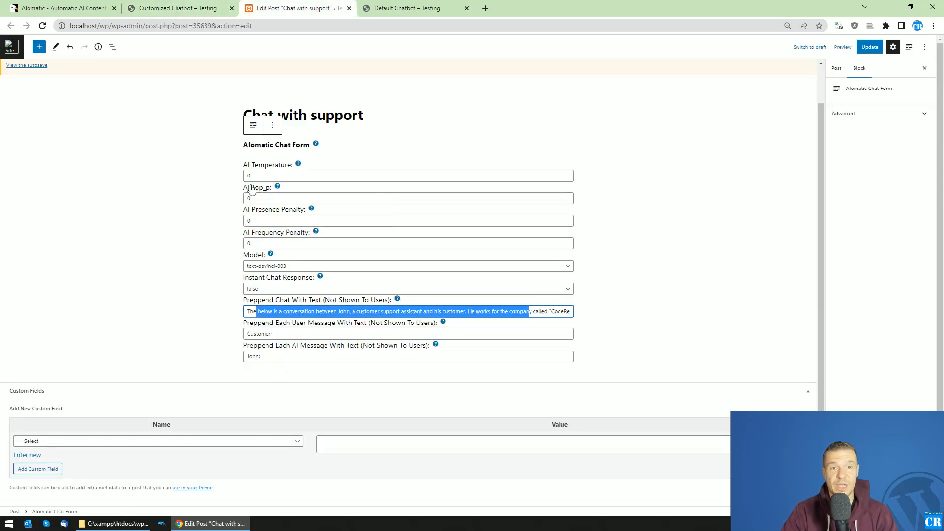
{"action": "left_click", "coordinate": [214, 199]}
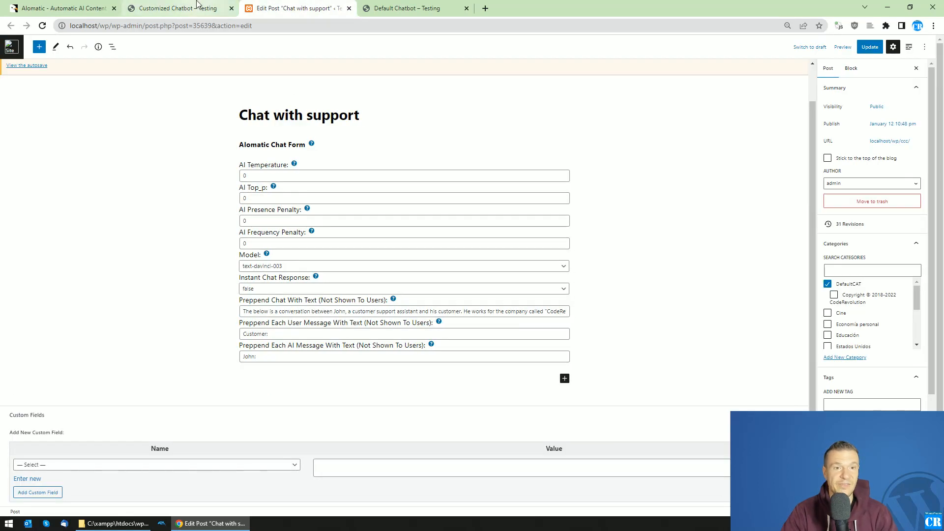
{"action": "left_click", "coordinate": [425, 8]}
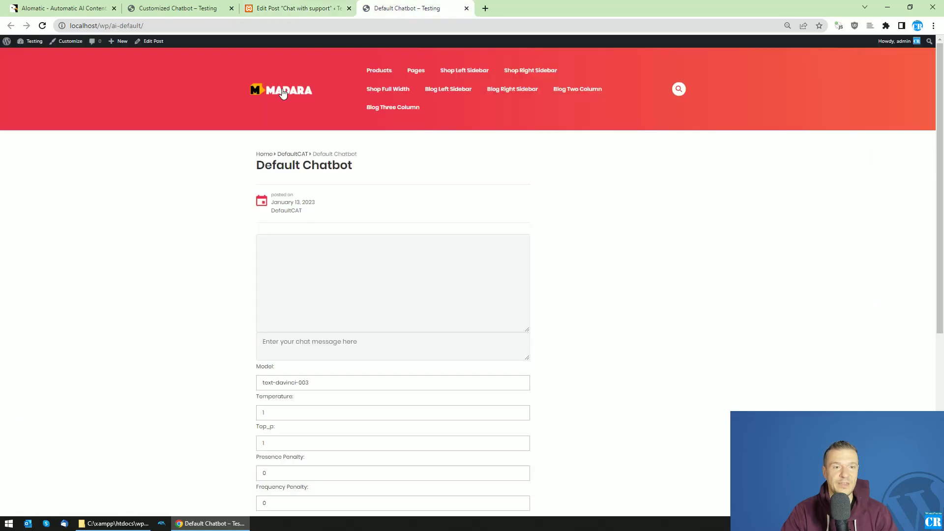
{"action": "left_click", "coordinate": [41, 26]}
{"action": "middle_click", "coordinate": [148, 43]}
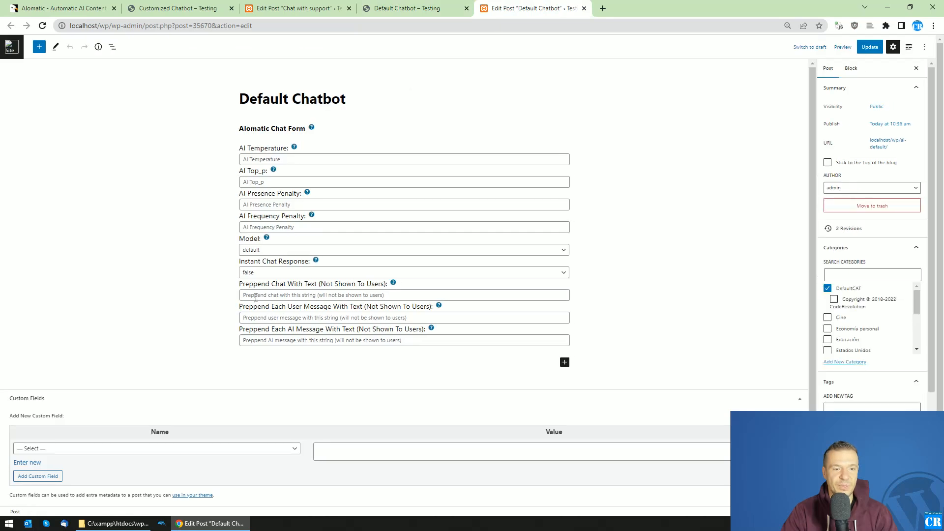
Compare the chat form's prepend text and user prefix fields with the Default Chatbot page
{"action": "left_click", "coordinate": [295, 296]}
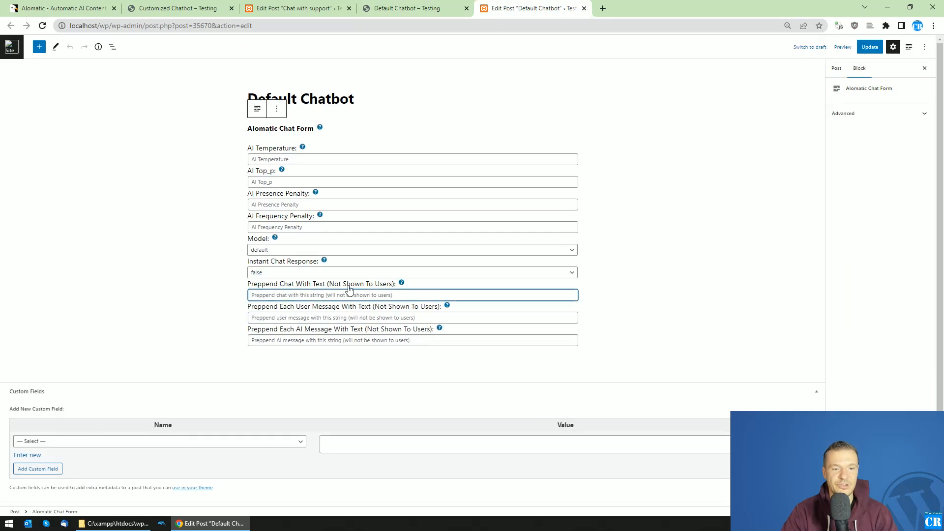
{"action": "left_click", "coordinate": [271, 317]}
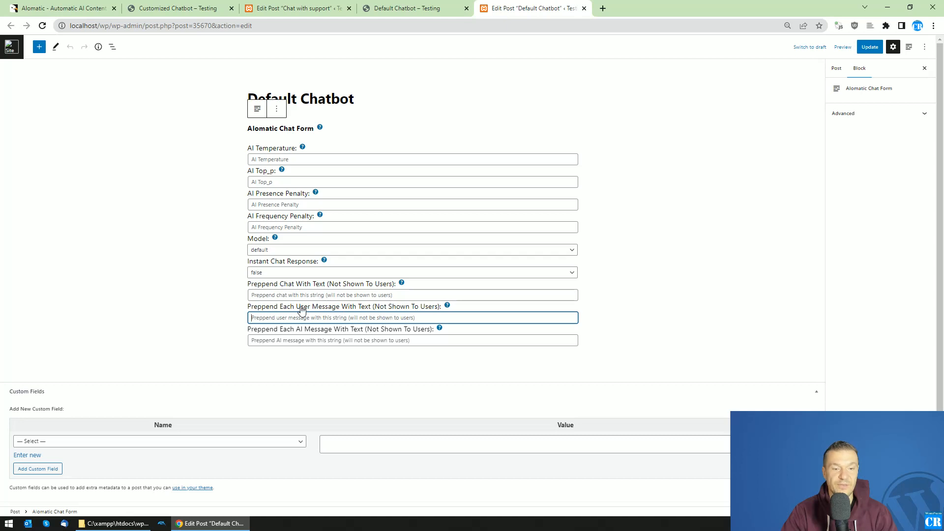
{"action": "left_click", "coordinate": [402, 9]}
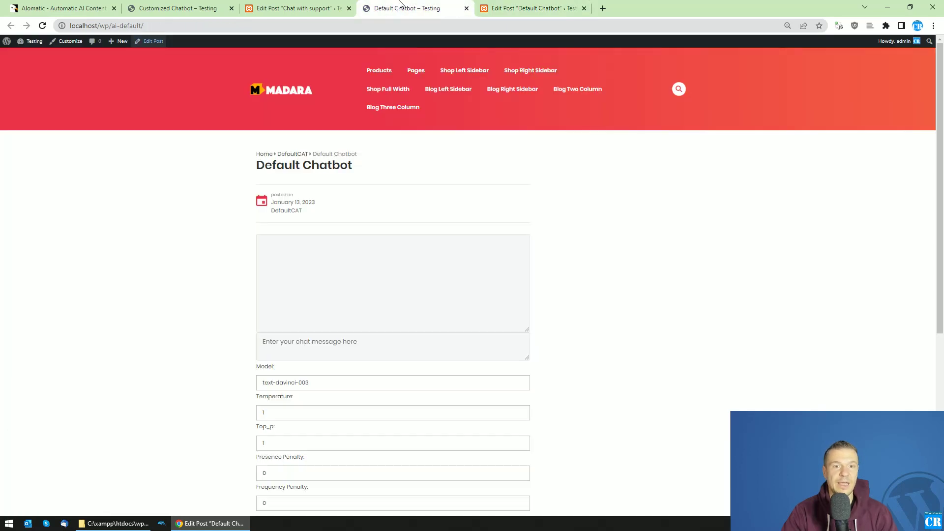
{"action": "left_click", "coordinate": [41, 26]}
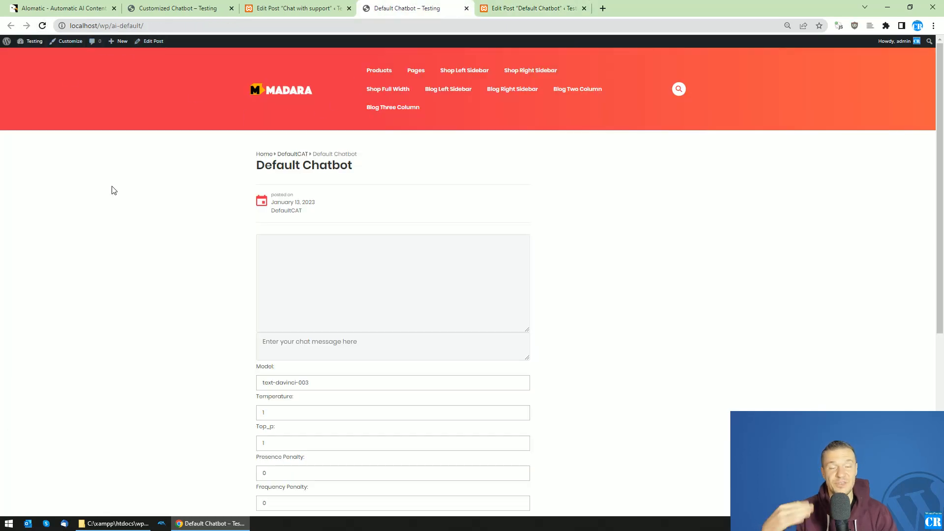
{"action": "scroll", "coordinate": [114, 190], "scroll_direction": "down", "scroll_amount": 3}
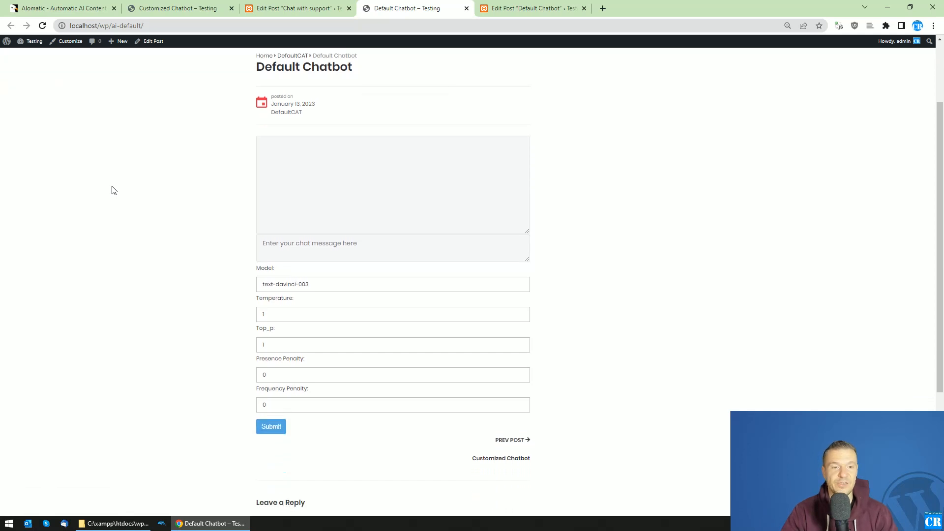
{"action": "scroll", "coordinate": [113, 191], "scroll_direction": "up", "scroll_amount": 1}
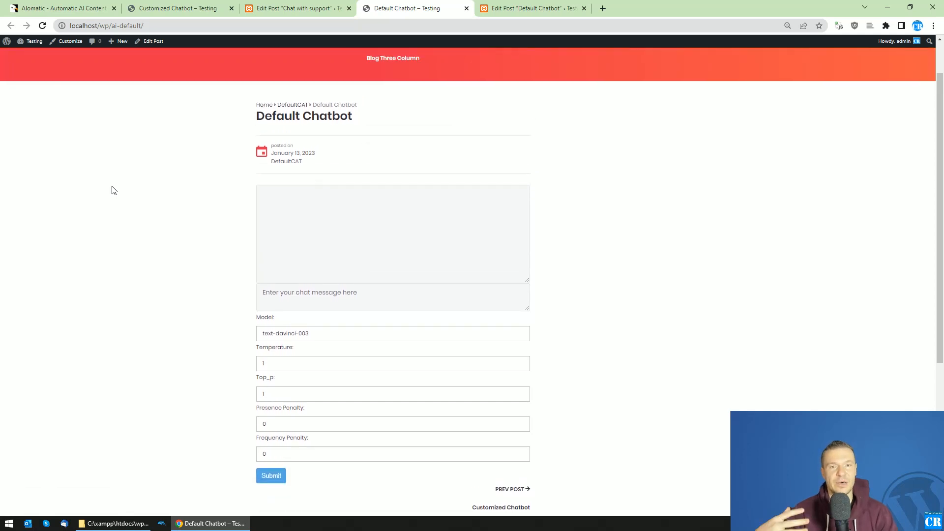
{"action": "left_click", "coordinate": [496, 7]}
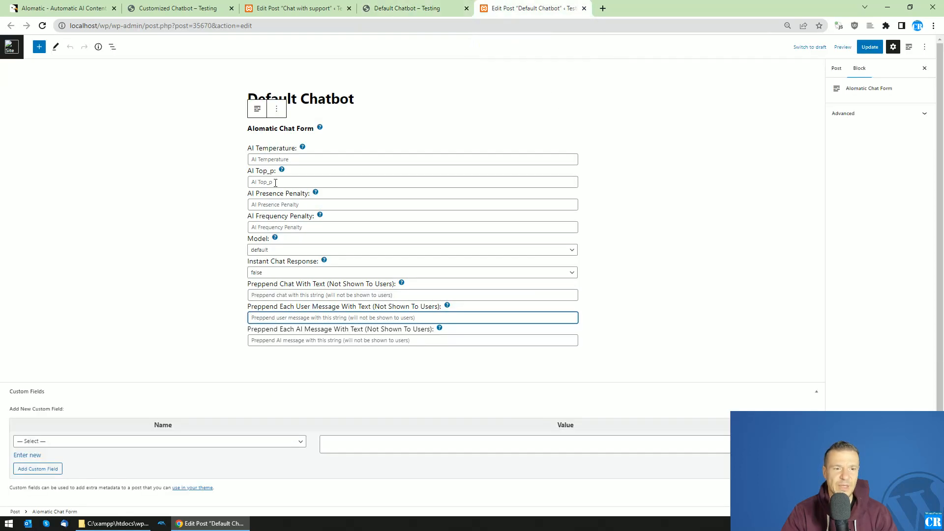
{"action": "left_click", "coordinate": [408, 7]}
{"action": "scroll", "coordinate": [251, 233], "scroll_direction": "down", "scroll_amount": 2}
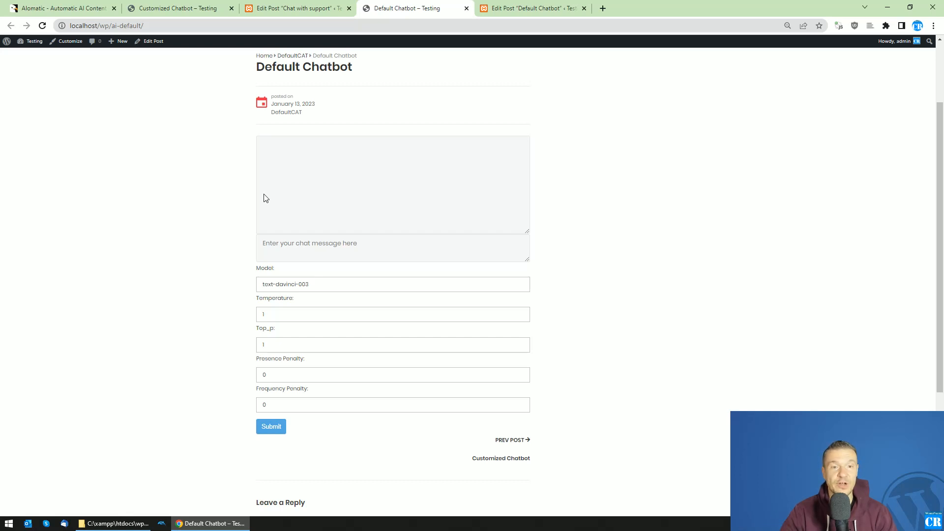
{"action": "left_click", "coordinate": [506, 8]}
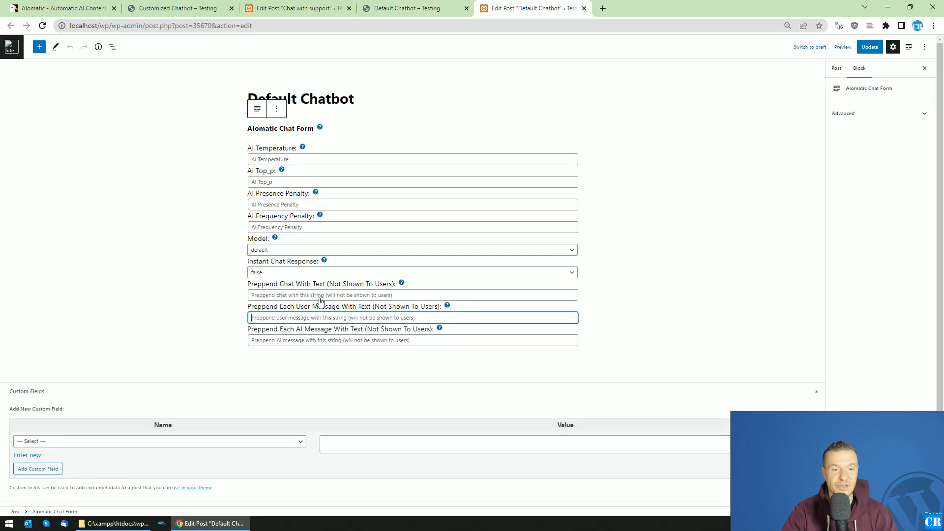
{"action": "left_click", "coordinate": [406, 8]}
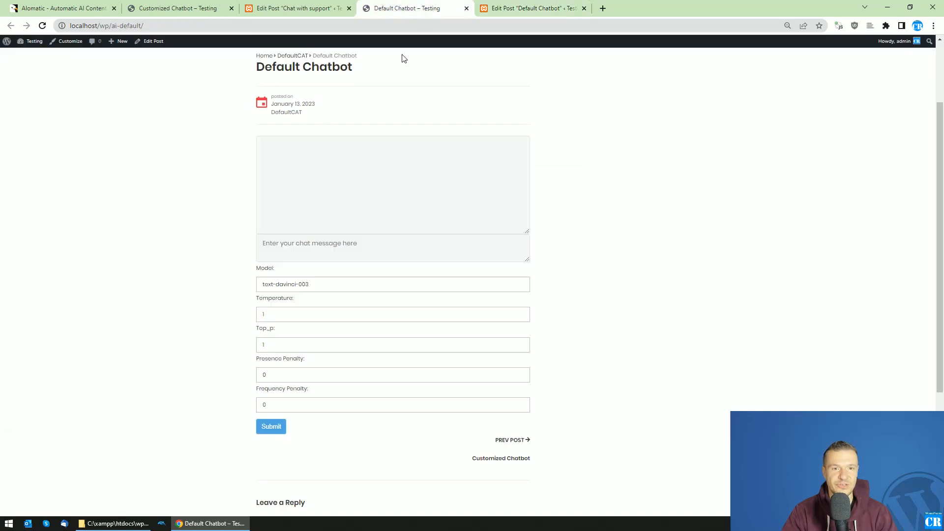
{"action": "left_click", "coordinate": [506, 7]}
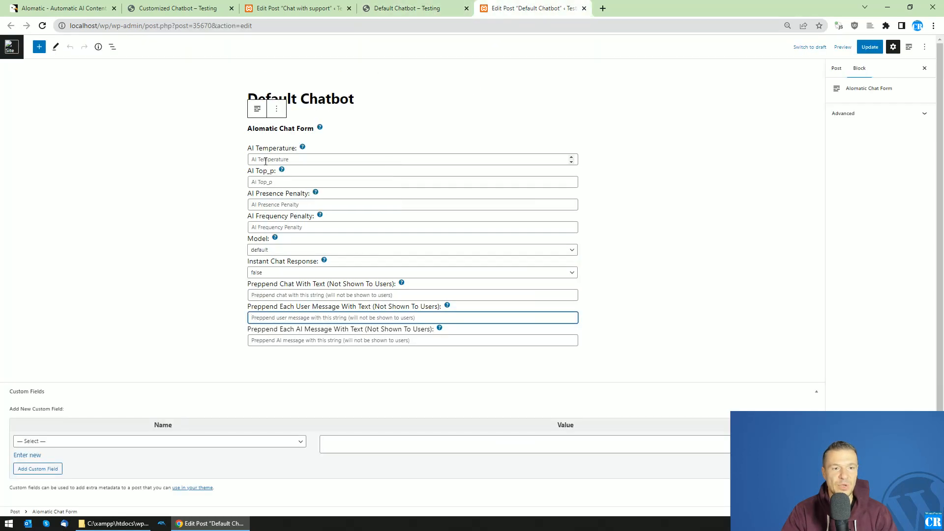
Review the form's Temperature, Top_p and penalty fields against the front-end page
{"action": "left_click", "coordinate": [406, 159]}
{"action": "left_click", "coordinate": [406, 182]}
{"action": "left_click", "coordinate": [259, 205]}
{"action": "left_click", "coordinate": [257, 228]}
{"action": "left_click", "coordinate": [412, 250]}
{"action": "left_click", "coordinate": [406, 8]}
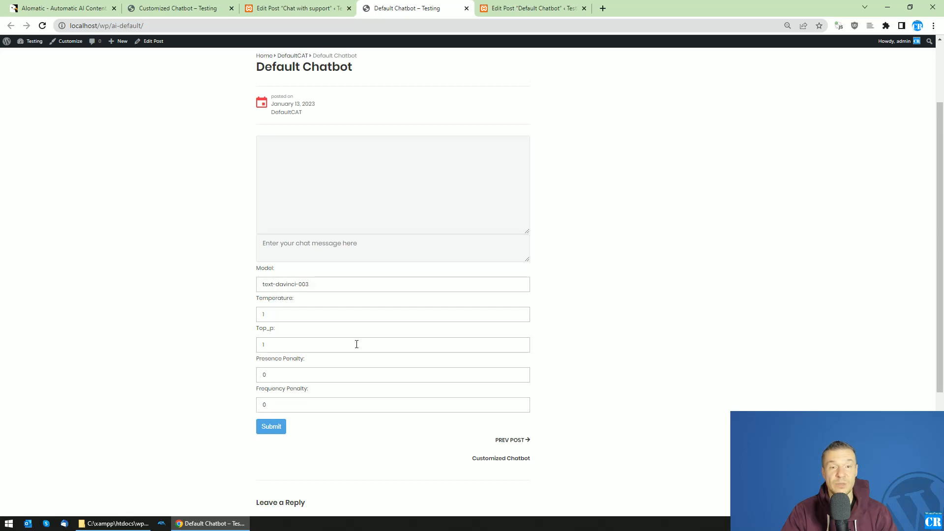
{"action": "left_click", "coordinate": [504, 8]}
Set Temperature 1, Top_p and penalties 0, model text-davinci-003, and update the post
{"action": "left_click", "coordinate": [411, 159]}
{"action": "type", "text": "1"}
{"action": "left_click", "coordinate": [267, 182]}
{"action": "type", "text": "0"}
{"action": "left_click", "coordinate": [266, 204]}
{"action": "type", "text": "0"}
{"action": "left_click", "coordinate": [261, 227]}
{"action": "type", "text": "0"}
{"action": "left_click", "coordinate": [411, 249]}
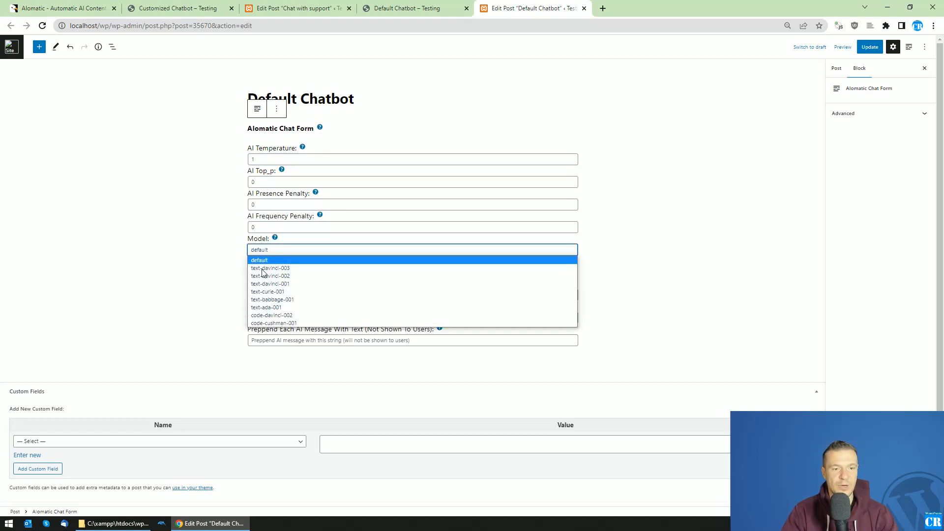
{"action": "left_click", "coordinate": [273, 275]}
{"action": "left_click", "coordinate": [870, 47]}
Reload the Default Chatbot page, dismiss the editor's update error notice, and return to the page
{"action": "left_click", "coordinate": [406, 8]}
{"action": "left_click", "coordinate": [43, 25]}
{"action": "left_click", "coordinate": [524, 8]}
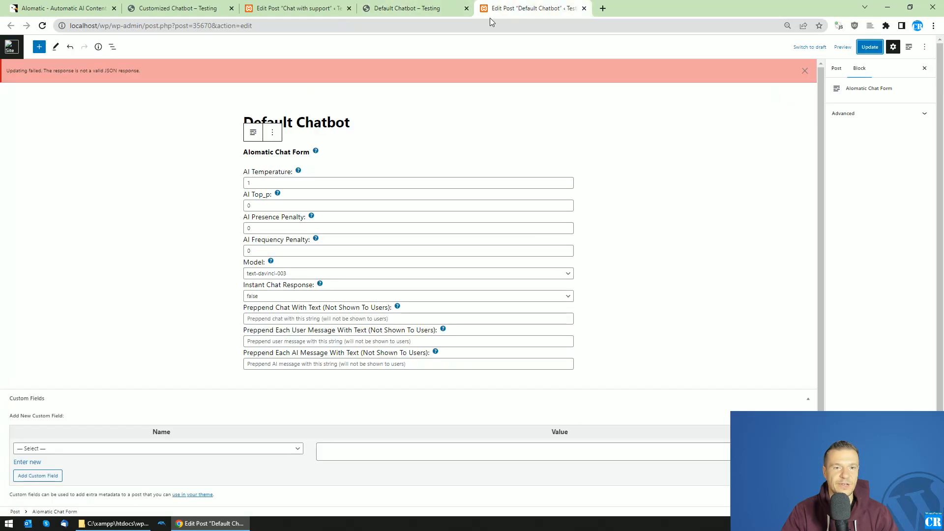
{"action": "left_click", "coordinate": [806, 71]}
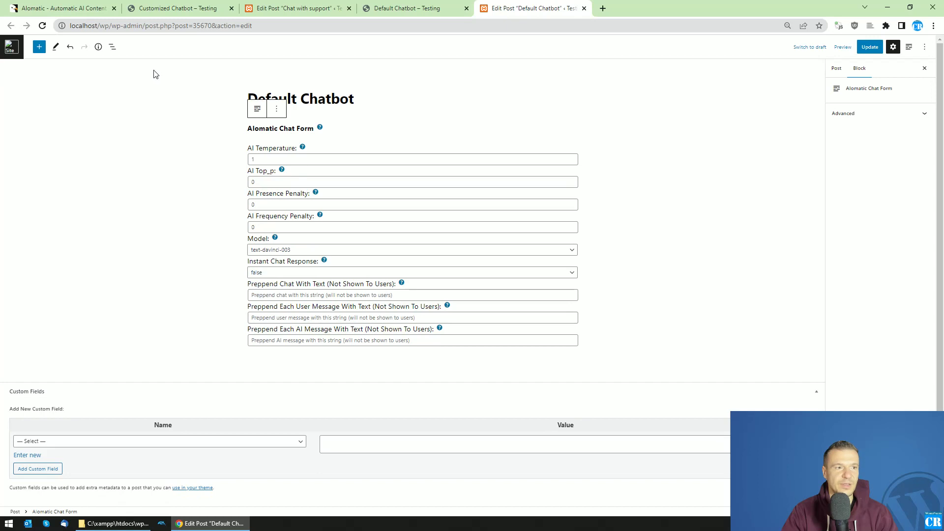
{"action": "left_click", "coordinate": [407, 8]}
Send 'Hello!' then 'What is your name?', resending after an AI error, getting 'My name is John.'
{"action": "left_click", "coordinate": [43, 26]}
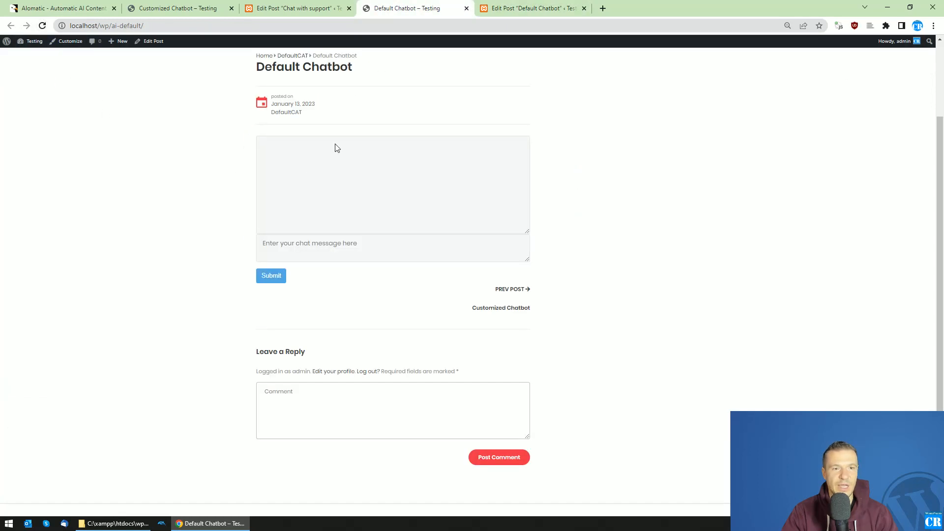
{"action": "left_click", "coordinate": [331, 245]}
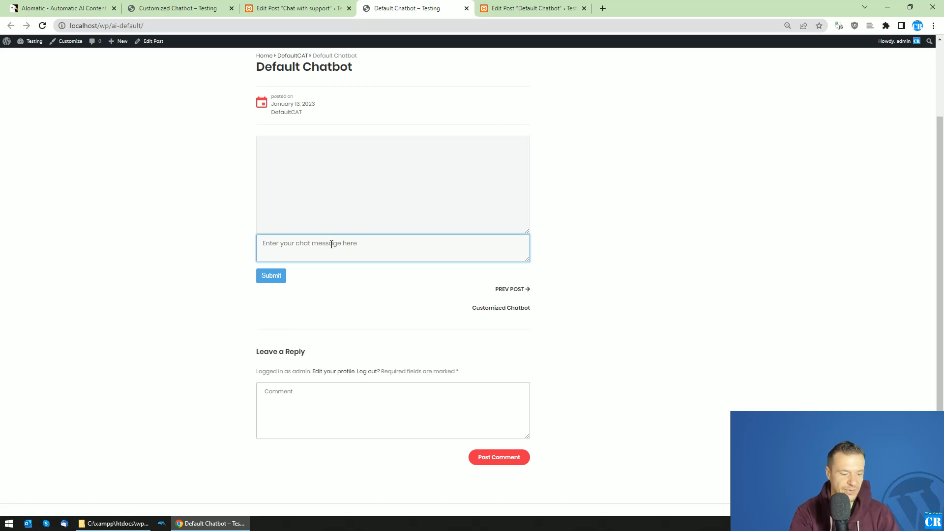
{"action": "type", "text": "Hello!"}
{"action": "key", "text": "Return"}
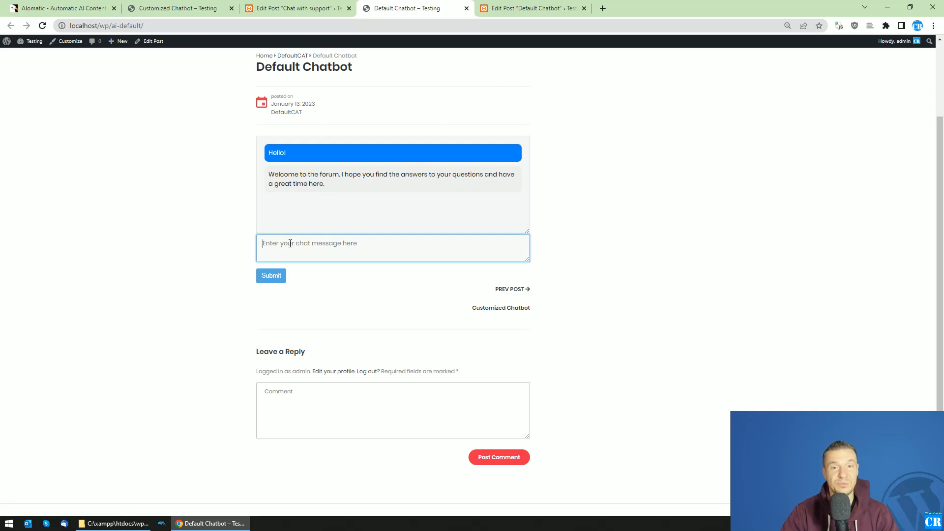
{"action": "type", "text": "What is your"}
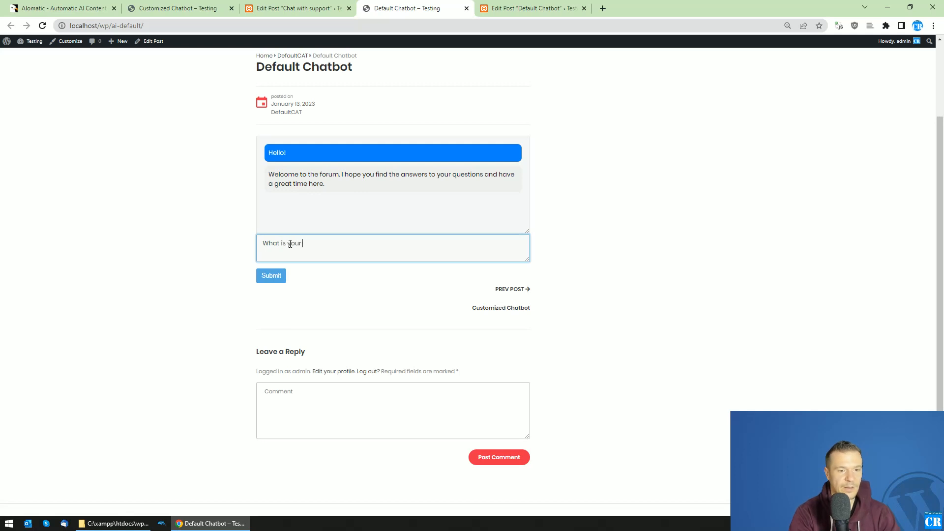
{"action": "type", "text": "?"}
{"action": "key", "text": "Return"}
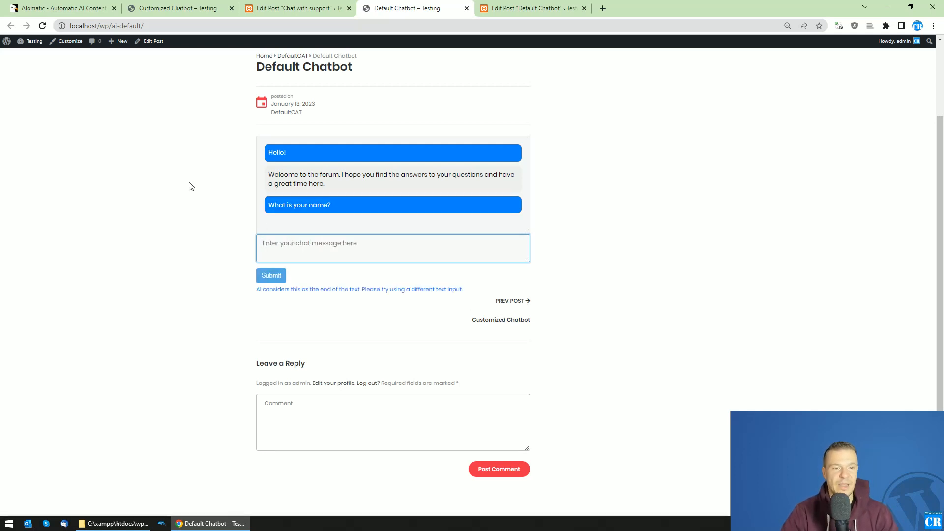
{"action": "key", "text": "Return"}
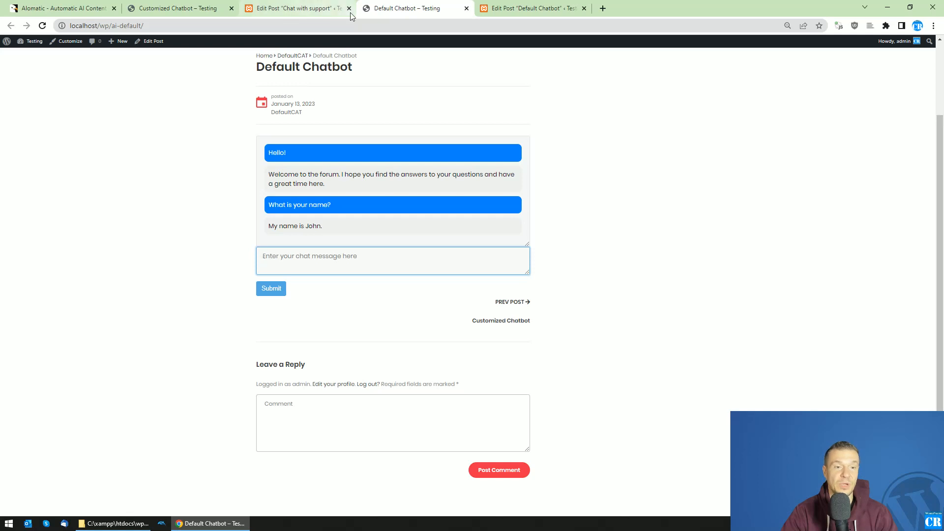
Reload the Default Chatbot page and send 'Hello, what is your name?', answered 'My name is John.'
{"action": "left_click", "coordinate": [295, 9]}
{"action": "left_click", "coordinate": [407, 9]}
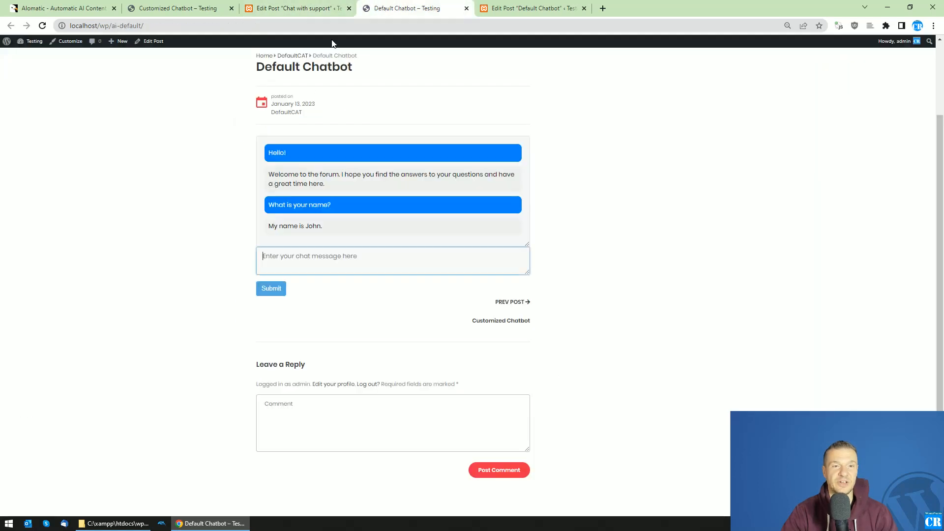
{"action": "left_click", "coordinate": [109, 25]}
{"action": "key", "text": "Return"}
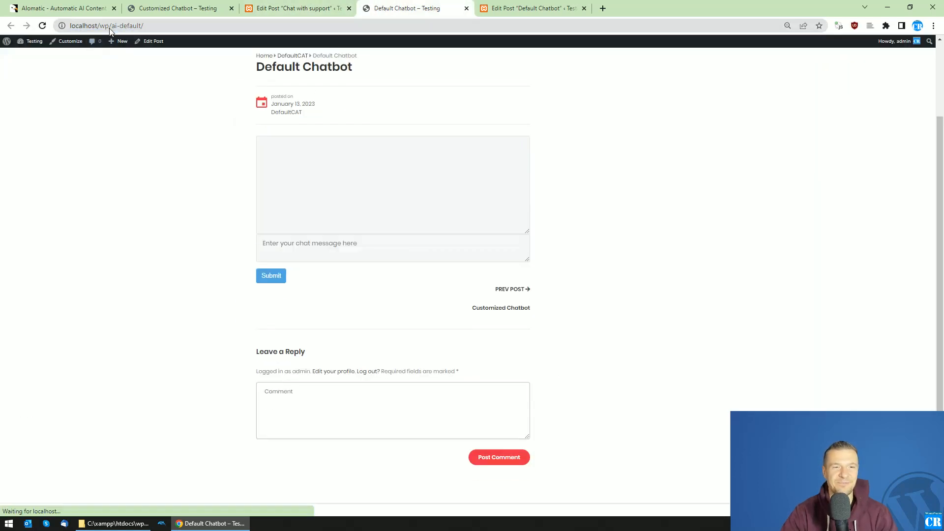
{"action": "left_click", "coordinate": [287, 248]}
{"action": "type", "text": "Hello,"}
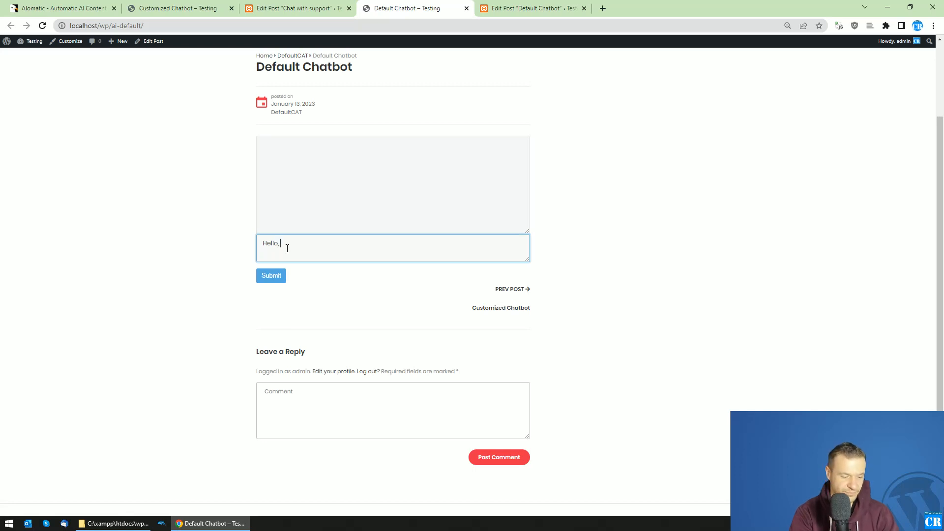
{"action": "type", "text": "what is your"}
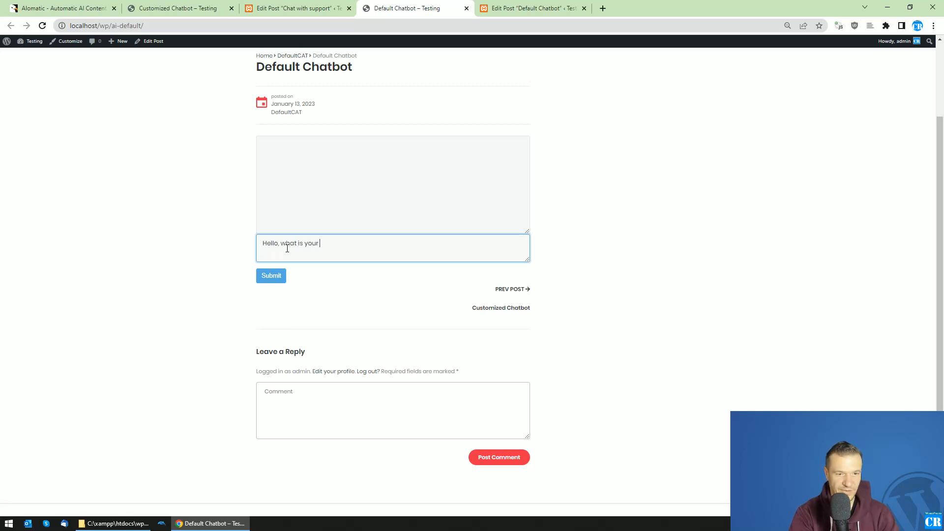
{"action": "type", "text": "name?"}
{"action": "key", "text": "Return"}
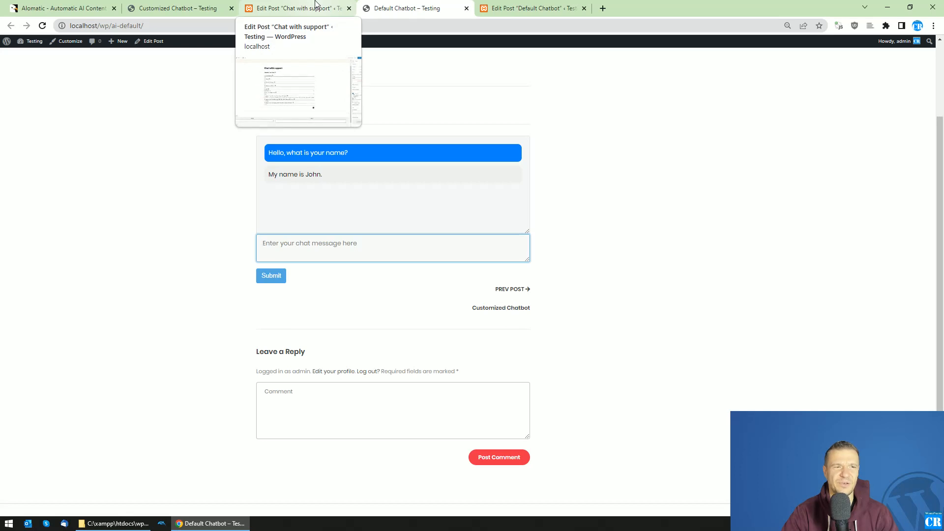
{"action": "left_click", "coordinate": [295, 7]}
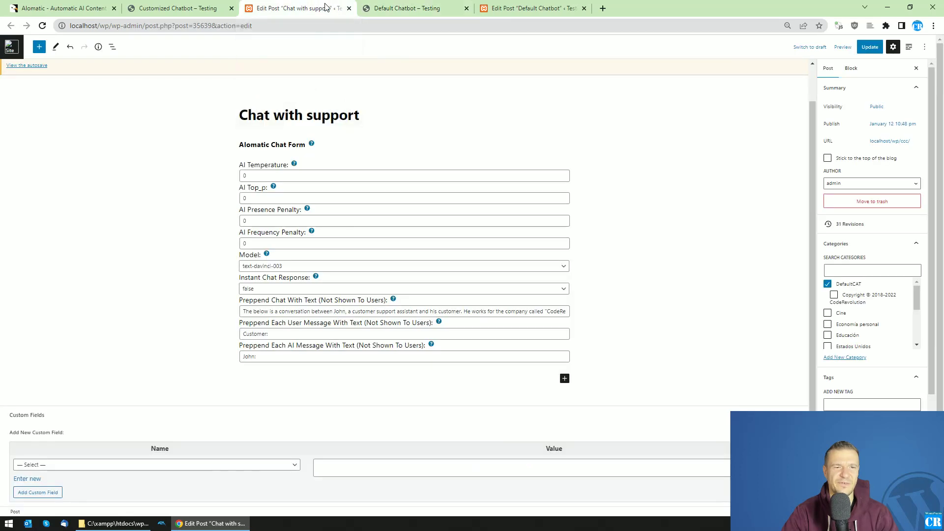
Check the Chat Form block's empty prepend chat text against the Default Chatbot page
{"action": "left_click", "coordinate": [265, 311]}
{"action": "triple_click", "coordinate": [265, 311]}
{"action": "left_click", "coordinate": [407, 7]}
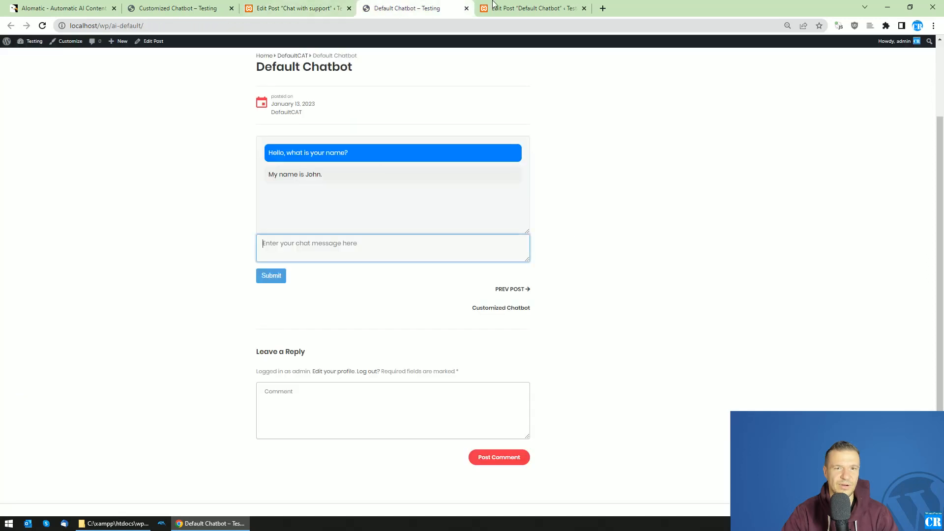
{"action": "left_click", "coordinate": [531, 8]}
{"action": "left_click", "coordinate": [319, 319]}
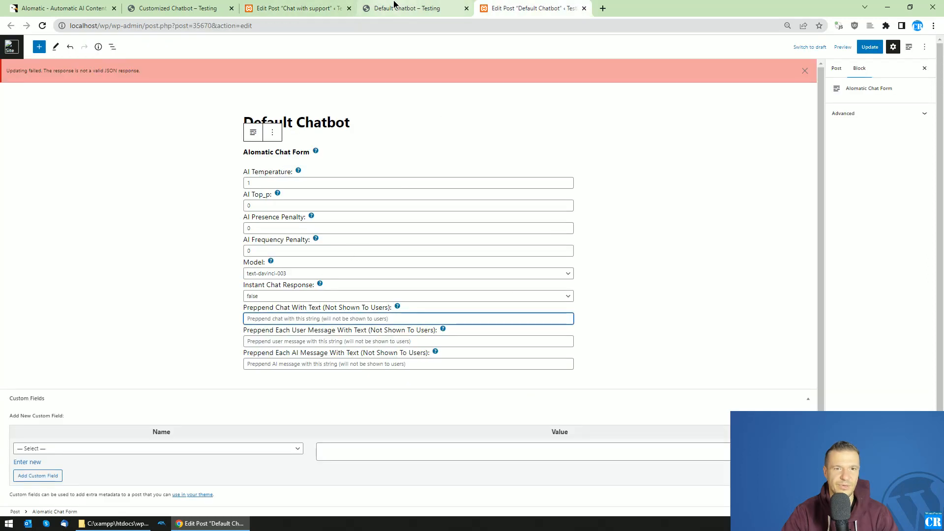
{"action": "left_click", "coordinate": [407, 7]}
{"action": "left_click", "coordinate": [531, 8]}
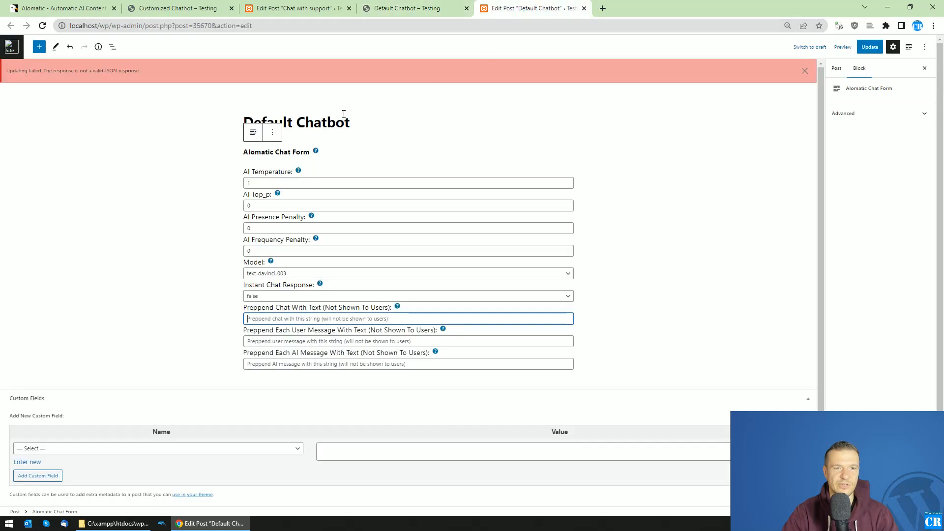
Reload the Default Chatbot page to clear its chat, then reload the editor, confirming Reload
{"action": "left_click", "coordinate": [394, 8]}
{"action": "left_click", "coordinate": [43, 26]}
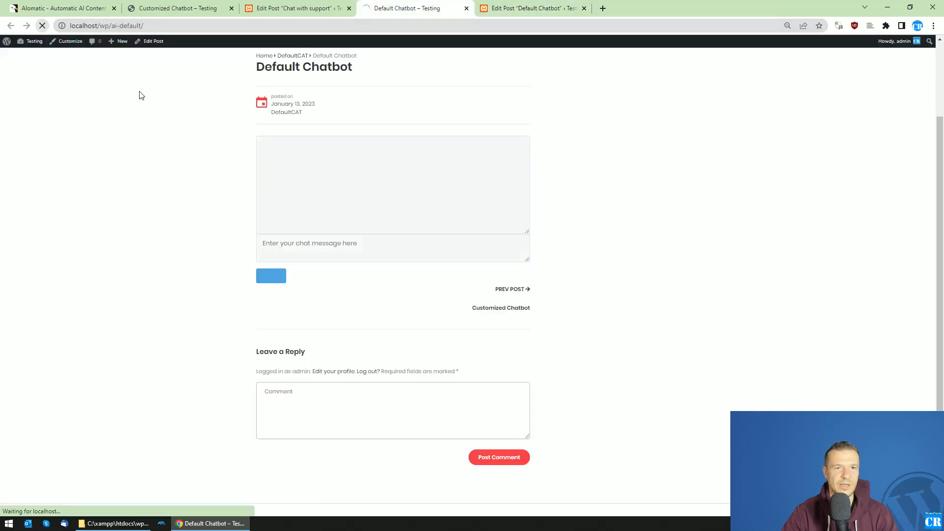
{"action": "left_click", "coordinate": [531, 7]}
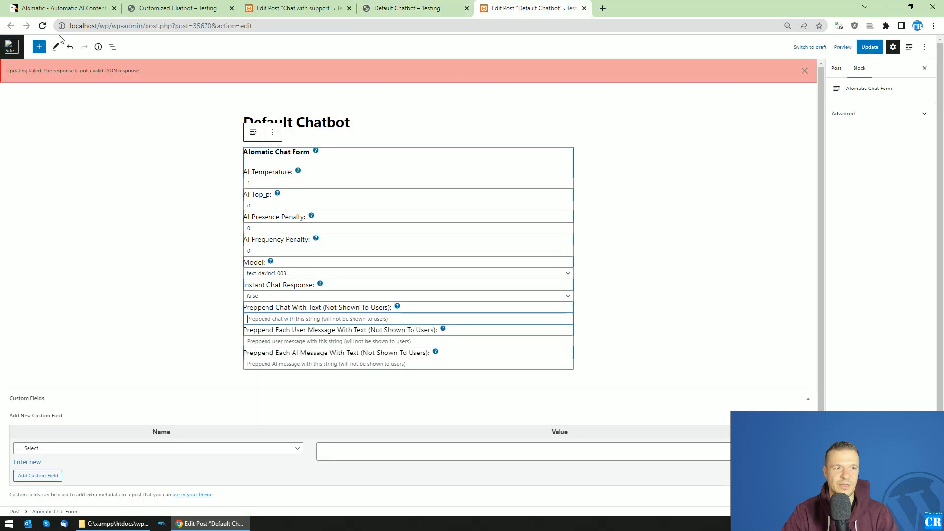
{"action": "left_click", "coordinate": [43, 26]}
{"action": "left_click", "coordinate": [518, 81]}
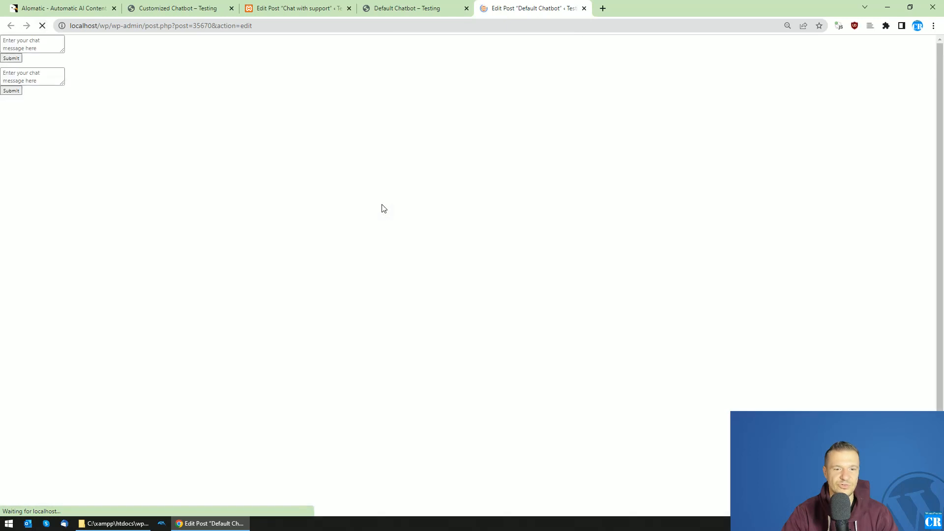
Verify the reloaded form's prepend and prefix fields, then return to the post page
{"action": "left_click", "coordinate": [287, 328]}
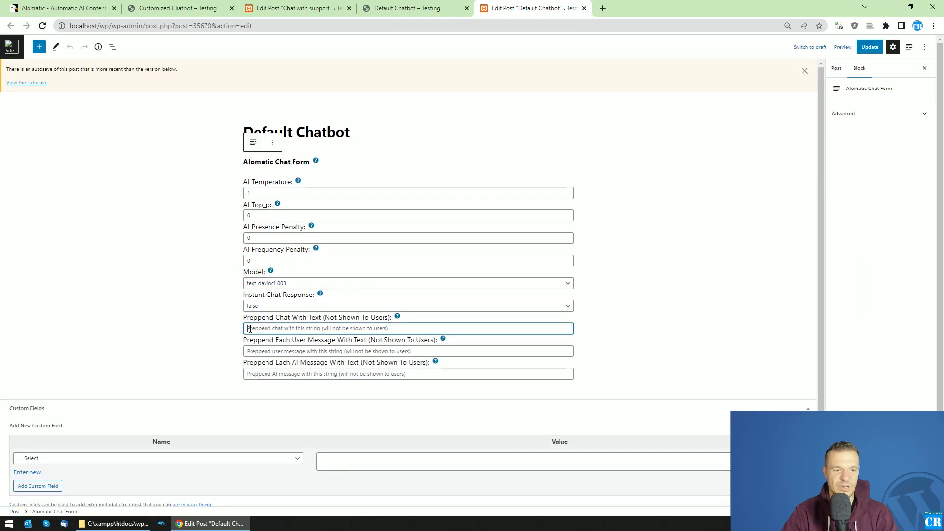
{"action": "left_click", "coordinate": [264, 351]}
{"action": "left_click", "coordinate": [266, 373]}
{"action": "left_click", "coordinate": [262, 329]}
{"action": "left_click", "coordinate": [407, 9]}
Ask the default chatbot 'What is your name?', then dismiss the editor's autosave notice
{"action": "left_click", "coordinate": [42, 26]}
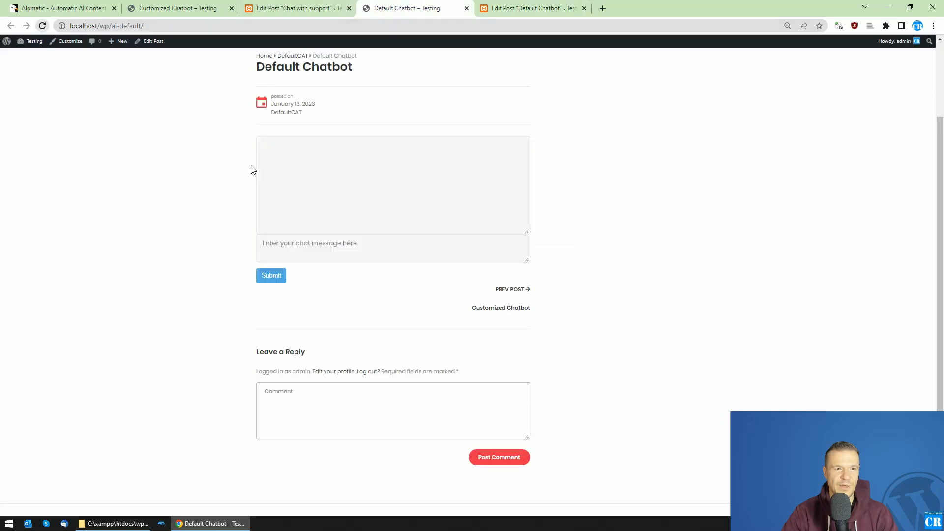
{"action": "left_click", "coordinate": [283, 243]}
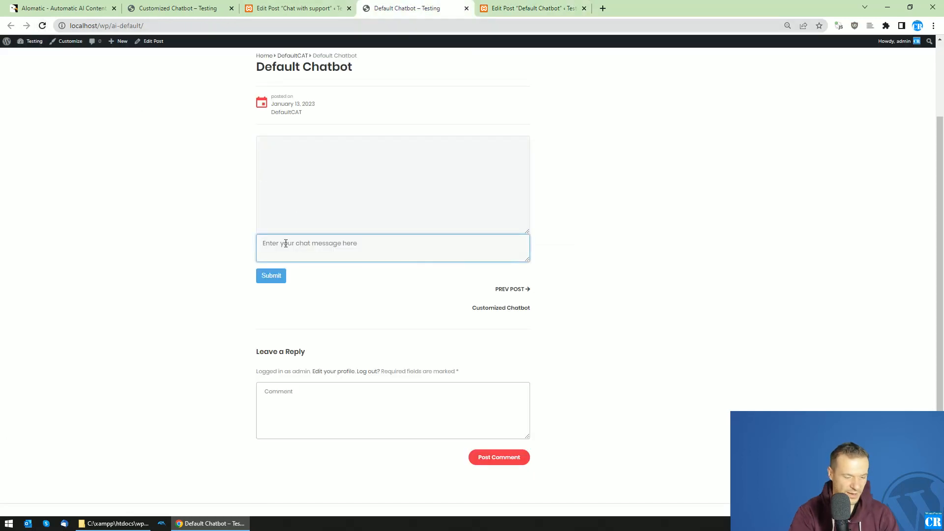
{"action": "type", "text": "YWHat is your name?"}
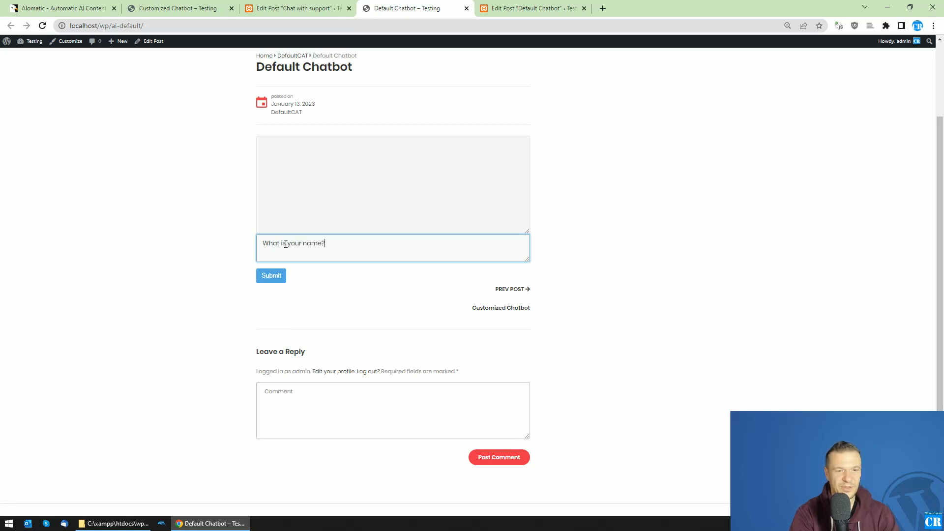
{"action": "key", "text": "Return"}
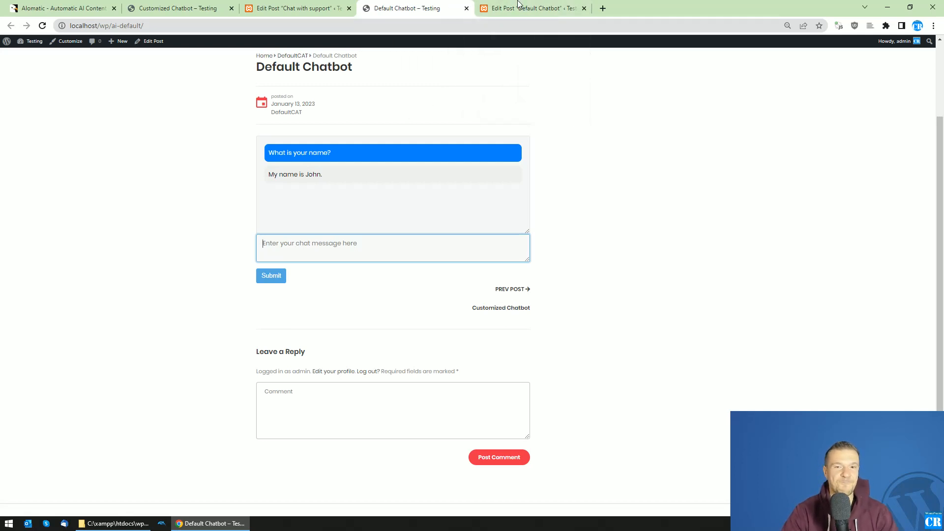
{"action": "left_click", "coordinate": [519, 8]}
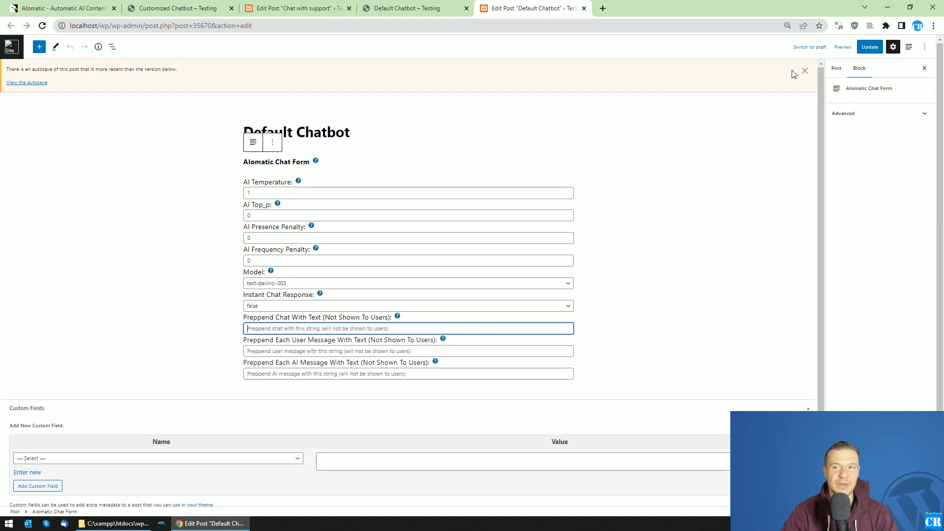
{"action": "left_click", "coordinate": [803, 71]}
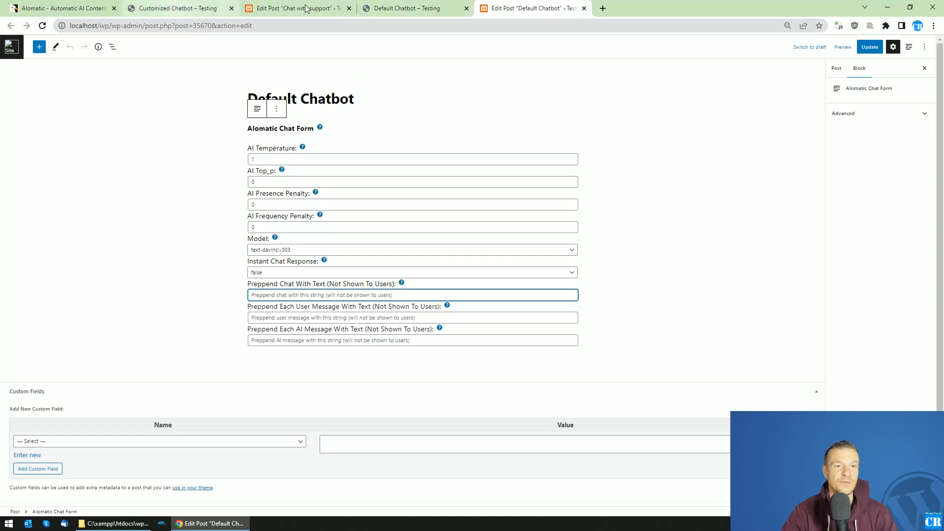
{"action": "left_click", "coordinate": [407, 8]}
Bring up the Aiomatic Main Settings page in a new tab from the Customized Chatbot page
{"action": "left_click", "coordinate": [177, 8]}
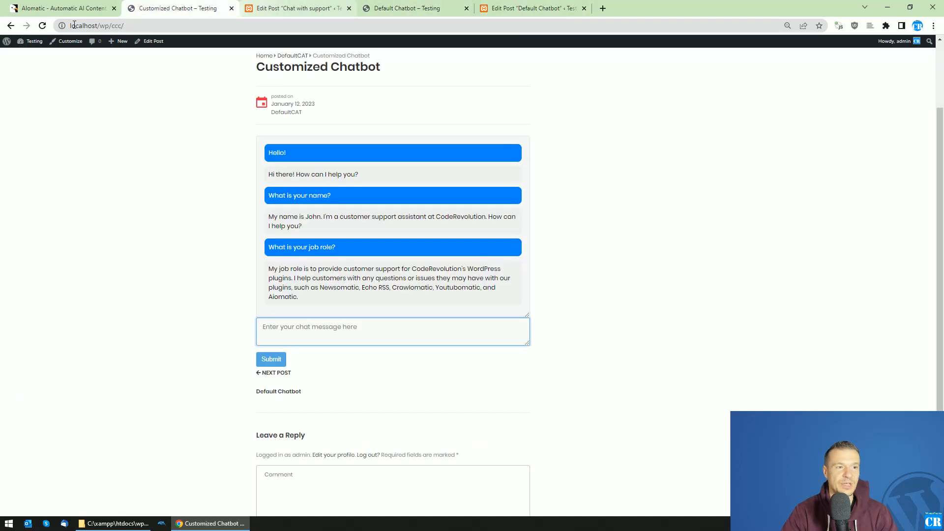
{"action": "mouse_move", "coordinate": [6, 41]}
{"action": "middle_click", "coordinate": [33, 41]}
{"action": "left_click", "coordinate": [295, 9]}
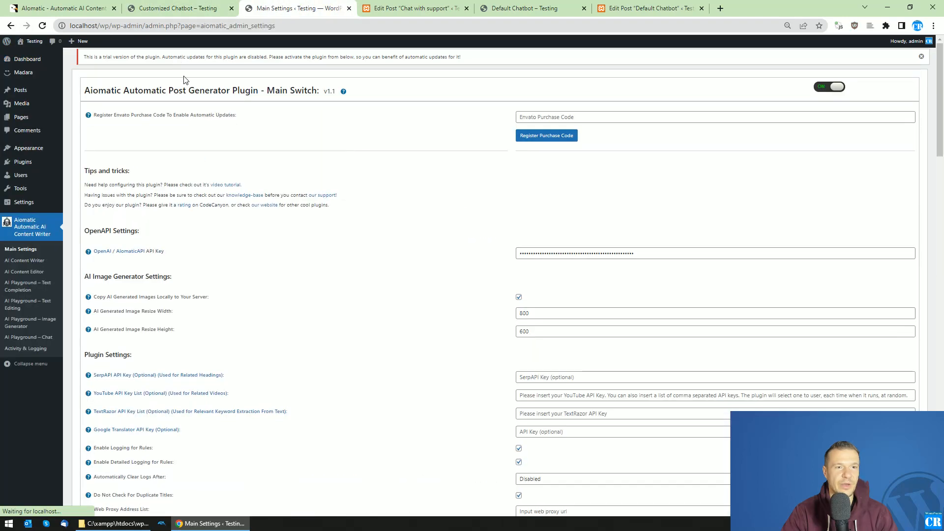
{"action": "key", "text": "ctrl+a"}
{"action": "scroll", "coordinate": [731, 157], "scroll_direction": "down", "scroll_amount": 2}
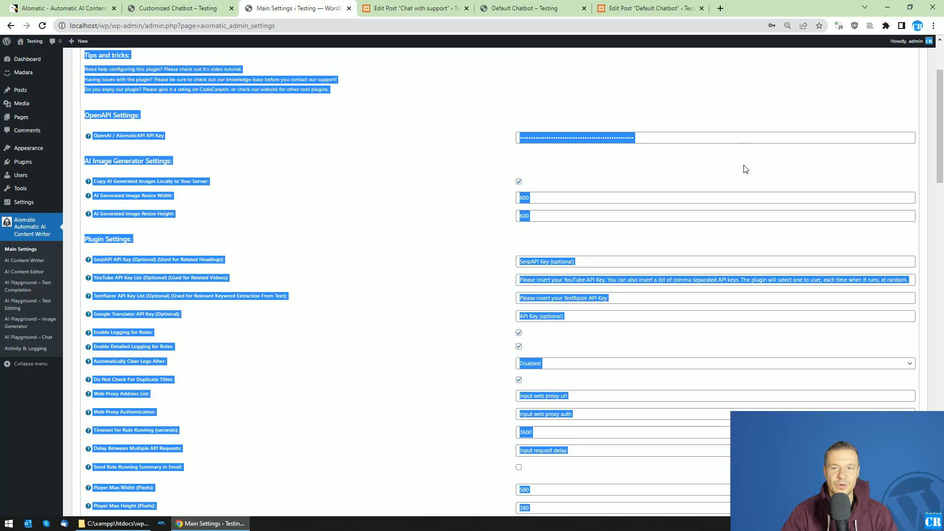
{"action": "left_click", "coordinate": [745, 171]}
{"action": "scroll", "coordinate": [745, 171], "scroll_direction": "down", "scroll_amount": 15}
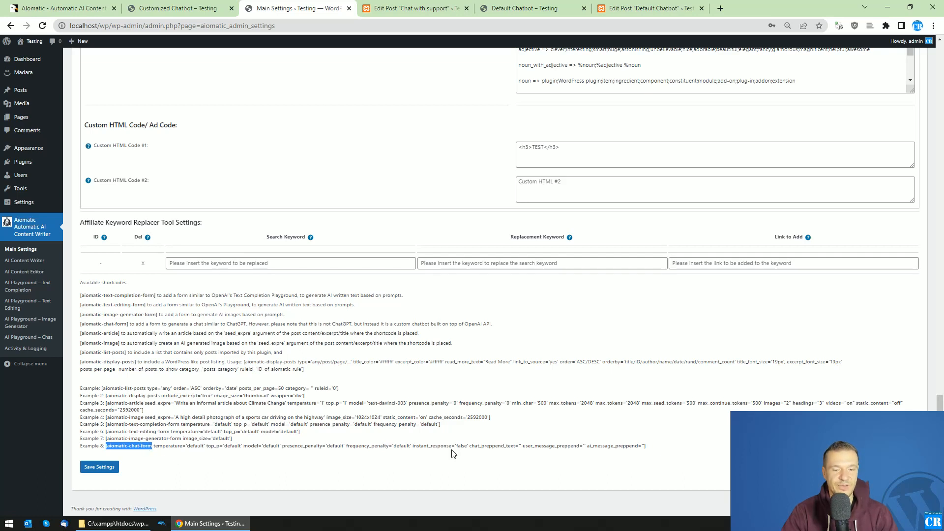
Highlight the Example 8 chat form shortcode and compare it with the Chat with support block settings
{"action": "left_click", "coordinate": [413, 8]}
{"action": "left_click", "coordinate": [288, 8]}
{"action": "left_click", "coordinate": [107, 447]}
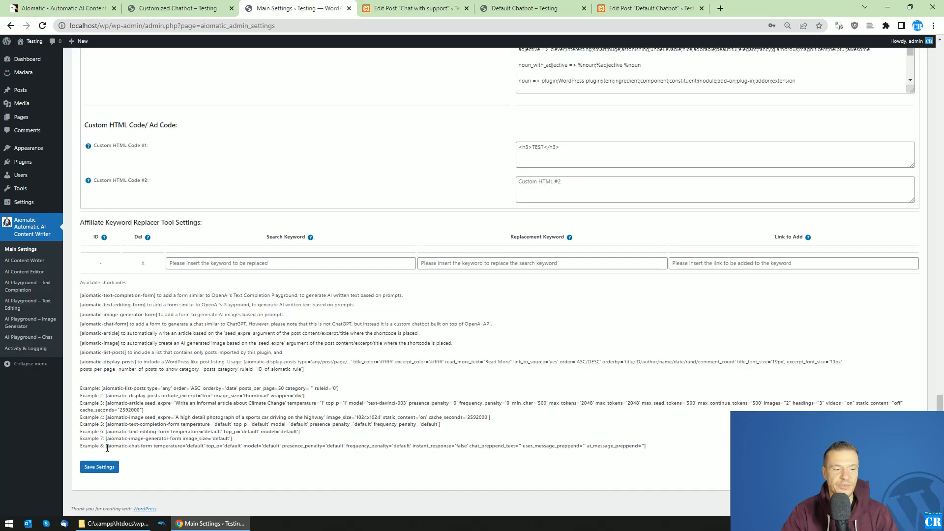
{"action": "left_click_drag", "start_coordinate": [108, 447], "coordinate": [638, 446]}
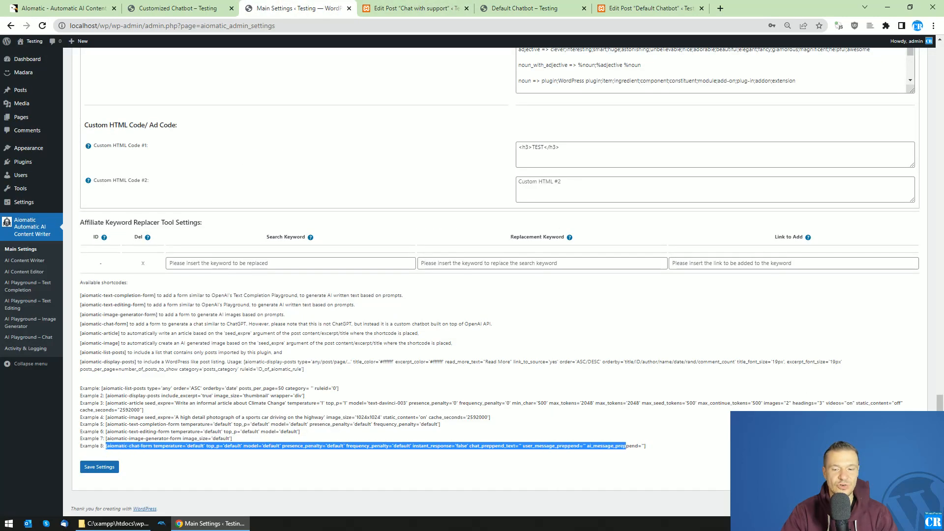
{"action": "left_click", "coordinate": [413, 9]}
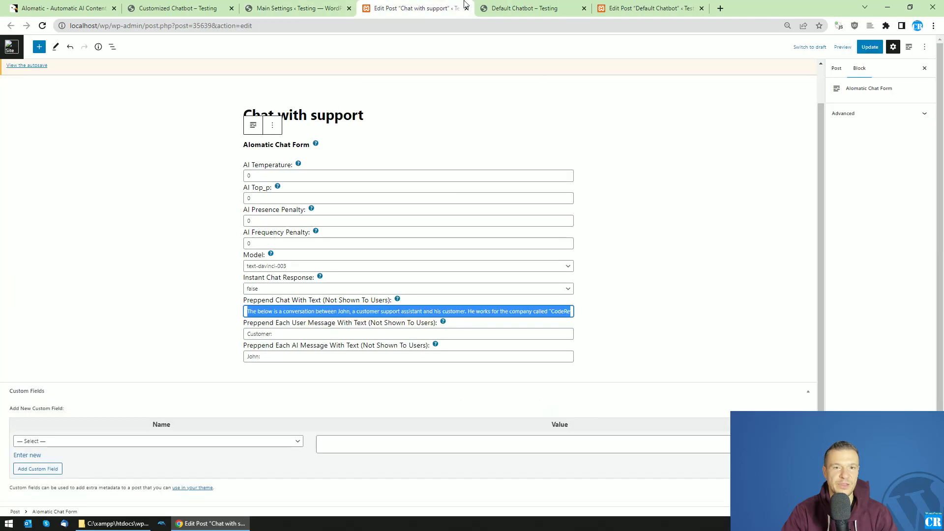
{"action": "left_click", "coordinate": [524, 8]}
{"action": "left_click", "coordinate": [295, 8]}
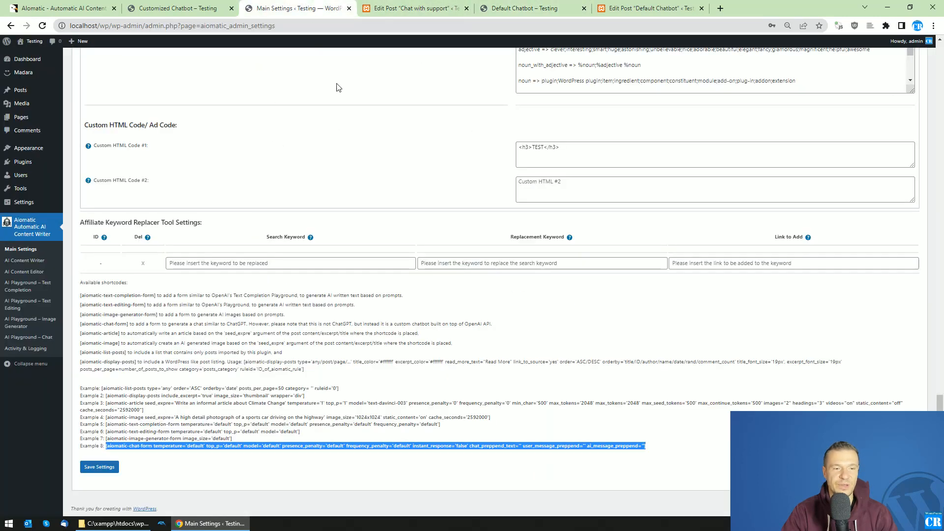
{"action": "left_click", "coordinate": [413, 8]}
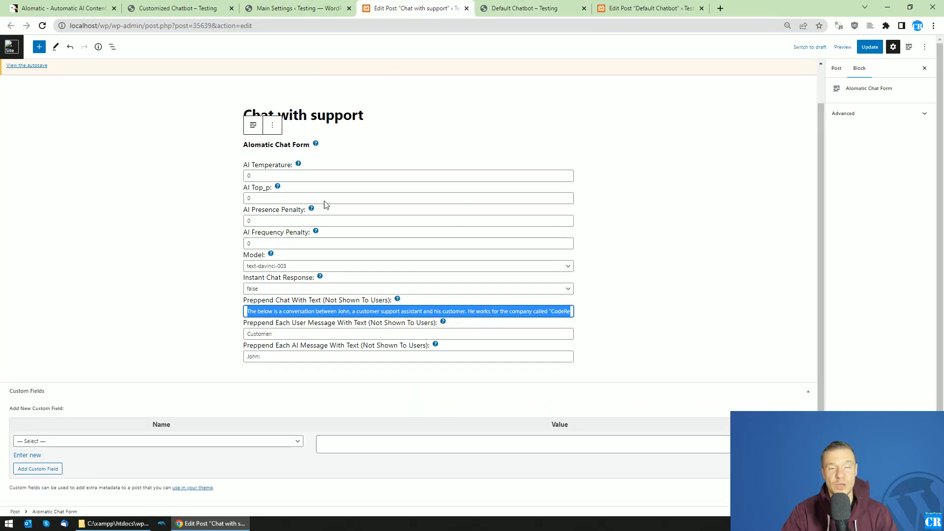
{"action": "left_click", "coordinate": [295, 8]}
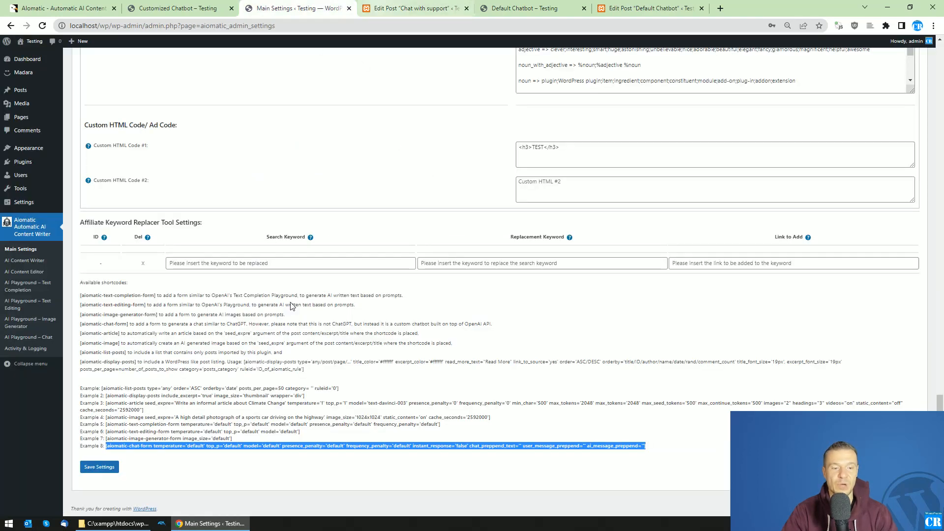
Reload the Default Chatbot page to clear its chat history and go to its post editor
{"action": "left_click", "coordinate": [509, 8]}
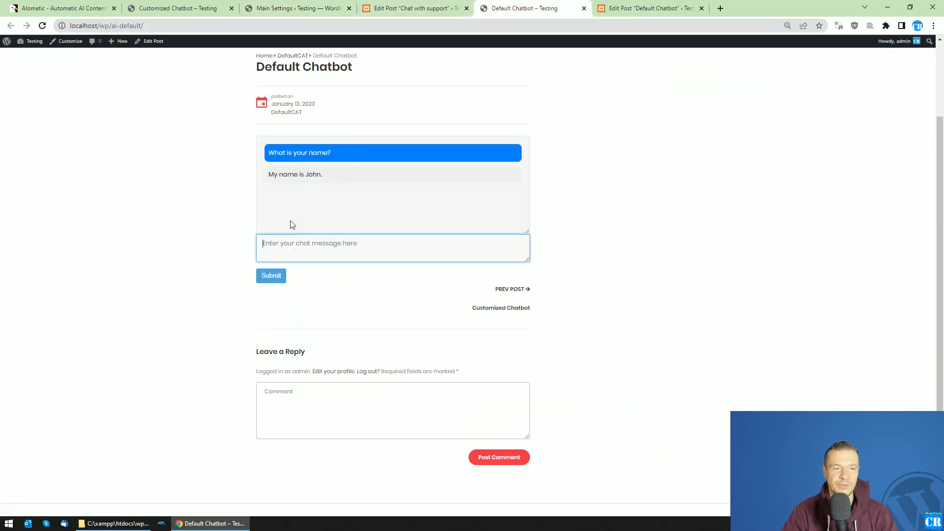
{"action": "left_click", "coordinate": [42, 26]}
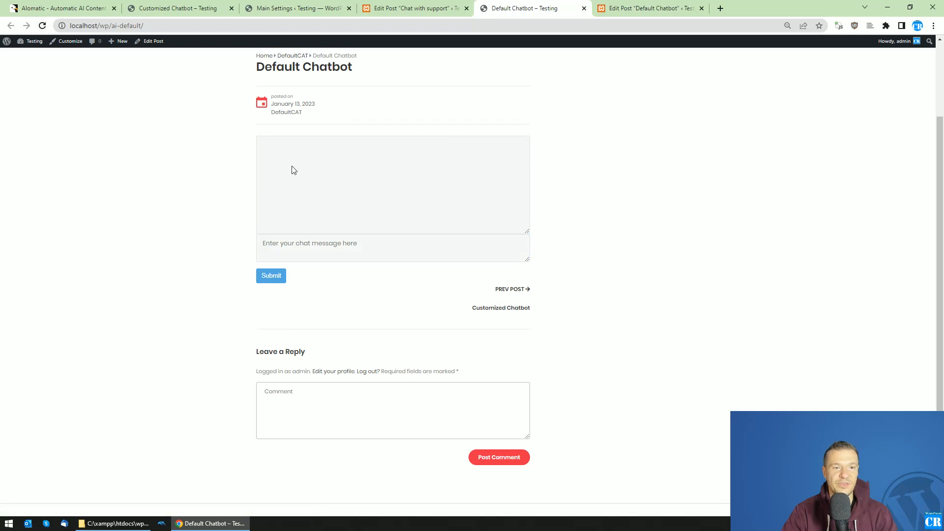
{"action": "left_click", "coordinate": [642, 8]}
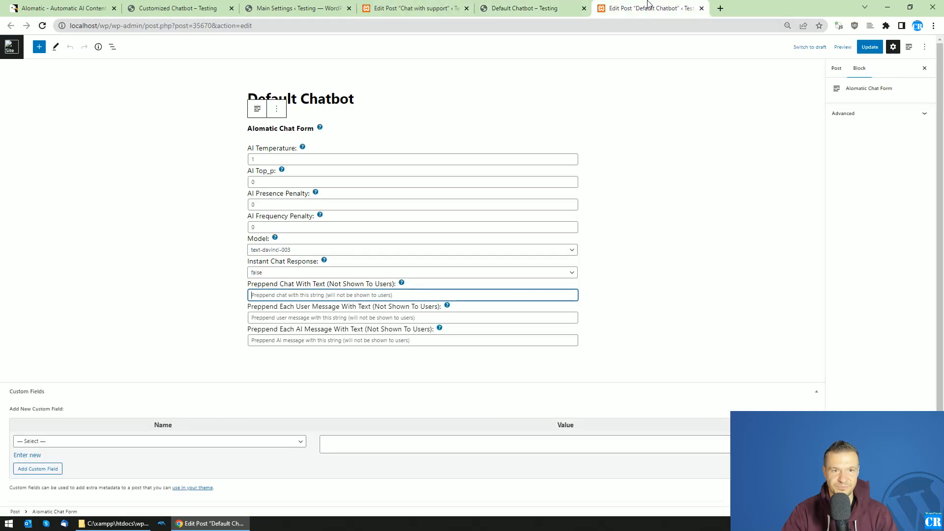
View the published Default Chatbot post via its URL in the Post sidebar
{"action": "left_click", "coordinate": [836, 68]}
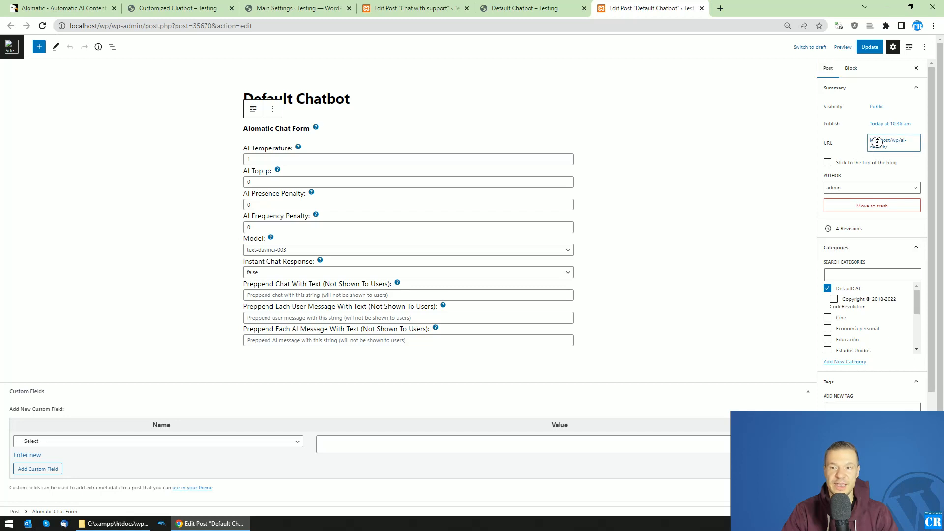
{"action": "left_click", "coordinate": [877, 143]}
{"action": "left_click", "coordinate": [841, 232]}
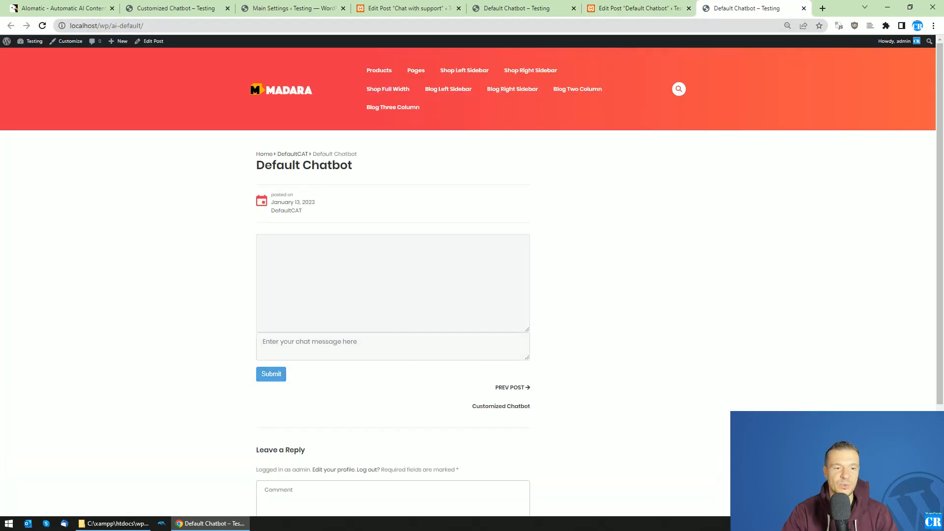
Greet the chatbot and ask its name, highlighting 'Chatbot' in its reply
{"action": "left_click", "coordinate": [288, 347]}
{"action": "type", "text": "Hello"}
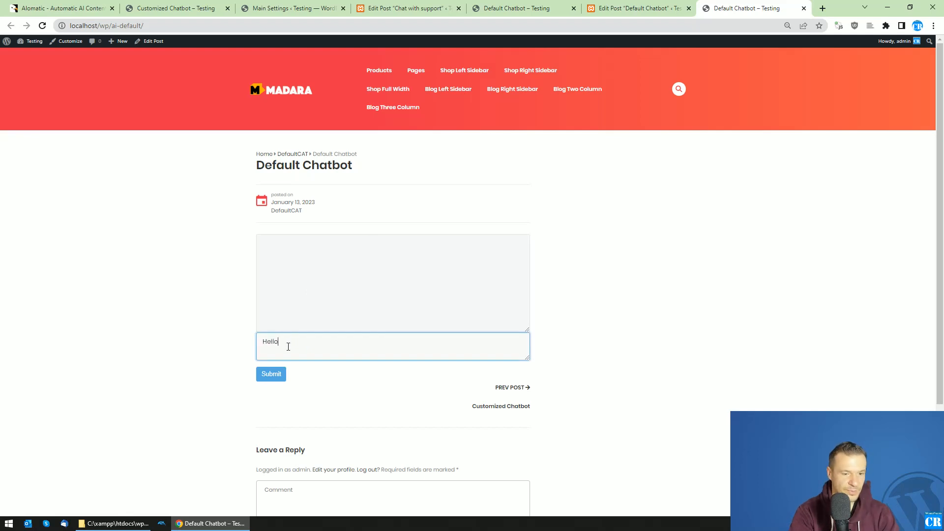
{"action": "type", "text": "t"}
{"action": "type", "text": "t!"}
{"action": "key", "text": "Return"}
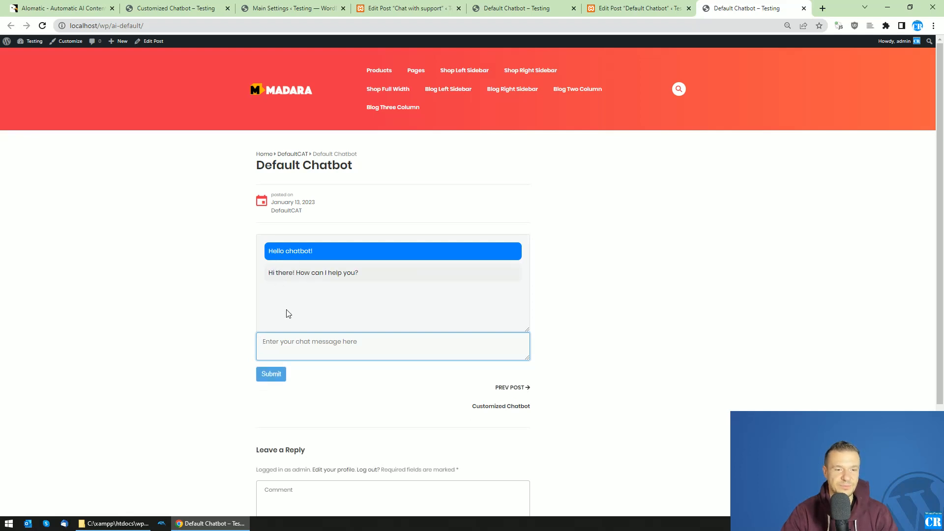
{"action": "type", "text": "What is your name?"}
{"action": "key", "text": "Return"}
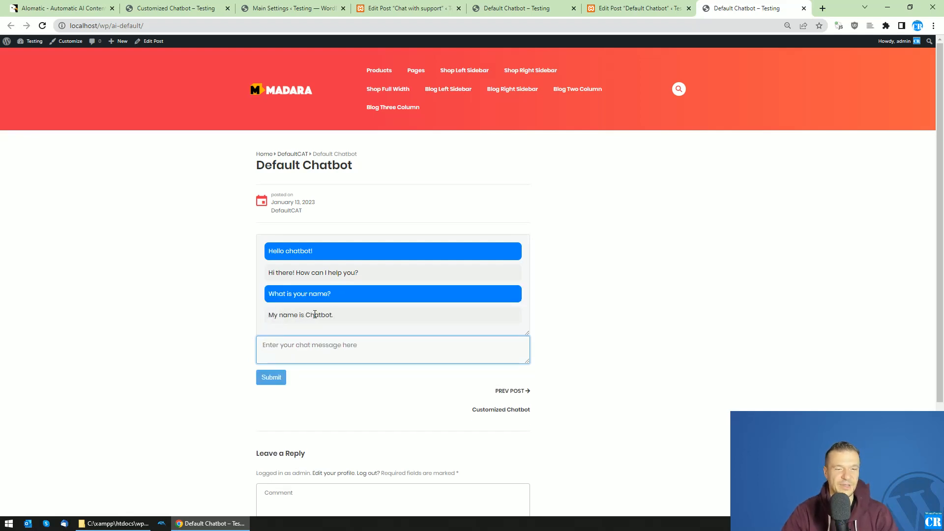
{"action": "double_click", "coordinate": [308, 315]}
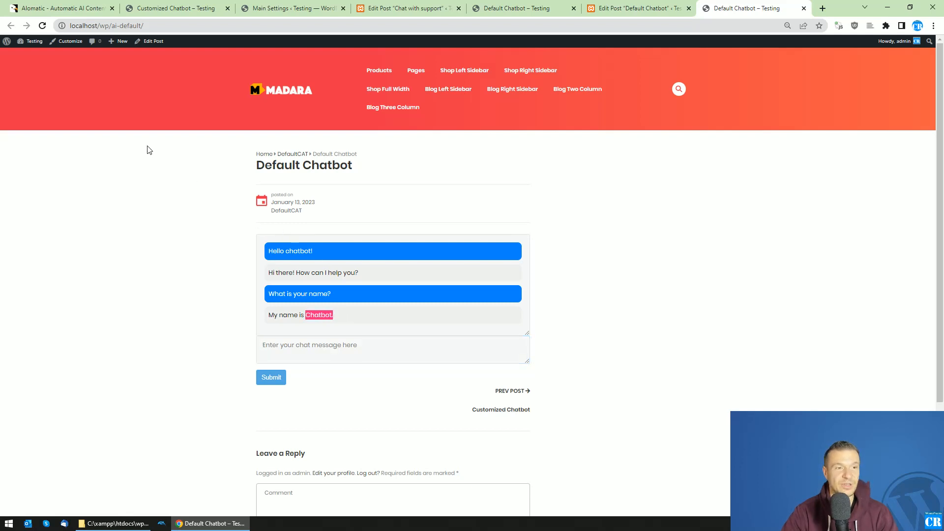
Ask it to repeat its name, getting 'Chatbot' again, then note the editor's empty prepend text
{"action": "left_click", "coordinate": [297, 342]}
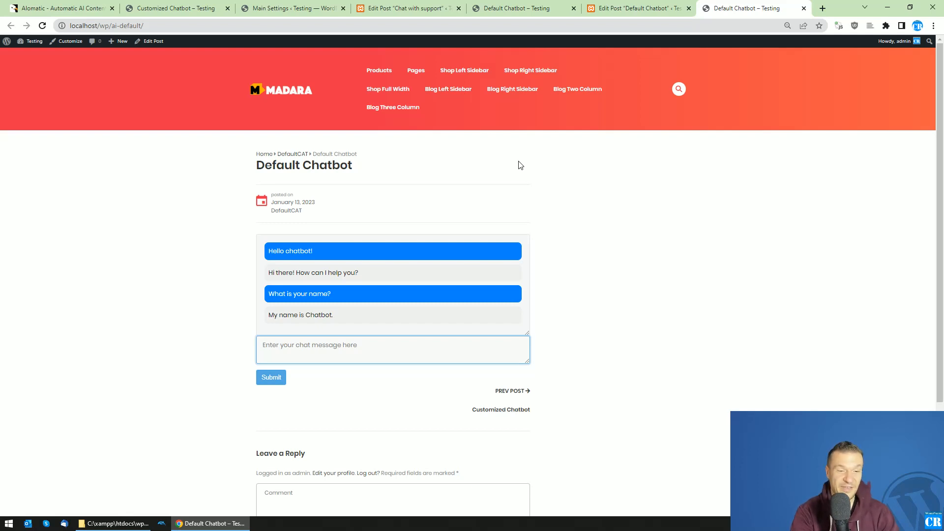
{"action": "type", "text": "Say your name again"}
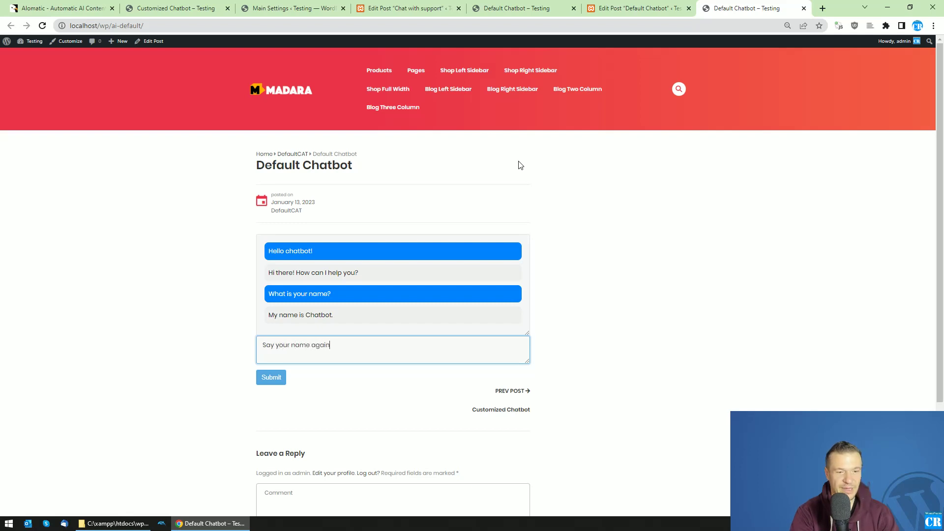
{"action": "key", "text": "Return"}
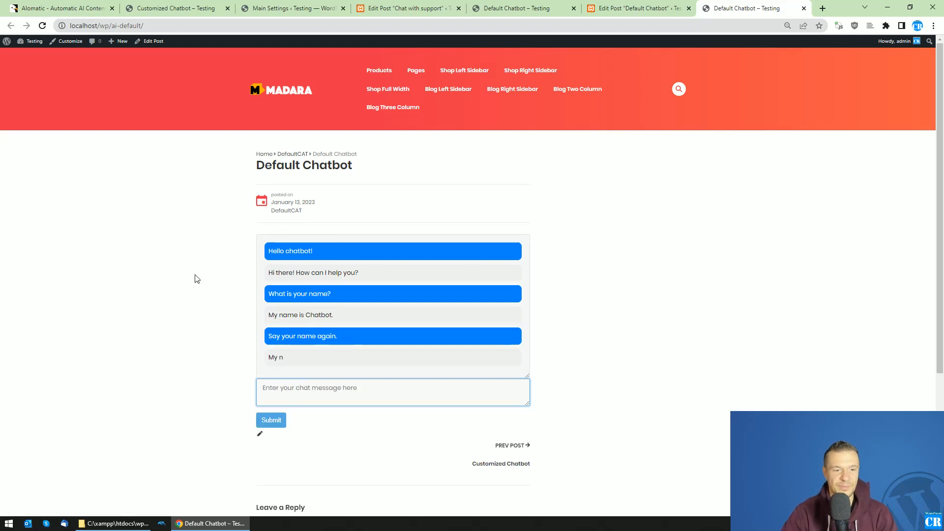
{"action": "double_click", "coordinate": [319, 357]}
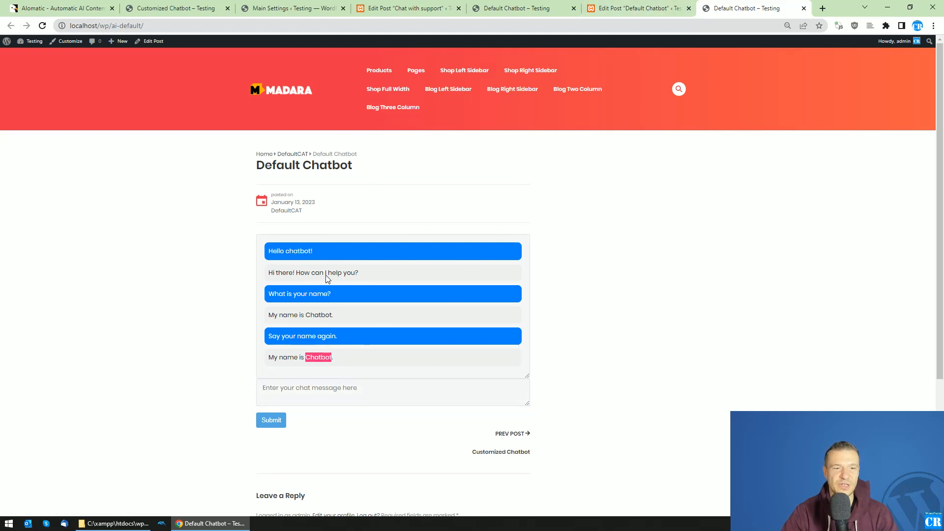
{"action": "left_click", "coordinate": [639, 8]}
{"action": "left_click", "coordinate": [250, 295]}
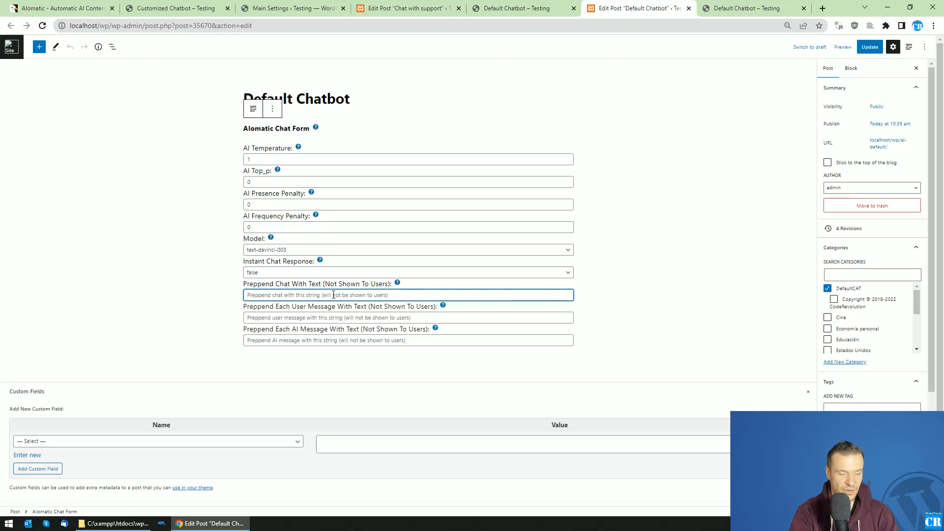
Compare the Customized Chatbot conversation with the Chat with support block's prepend text
{"action": "left_click", "coordinate": [289, 6]}
{"action": "left_click", "coordinate": [209, 10]}
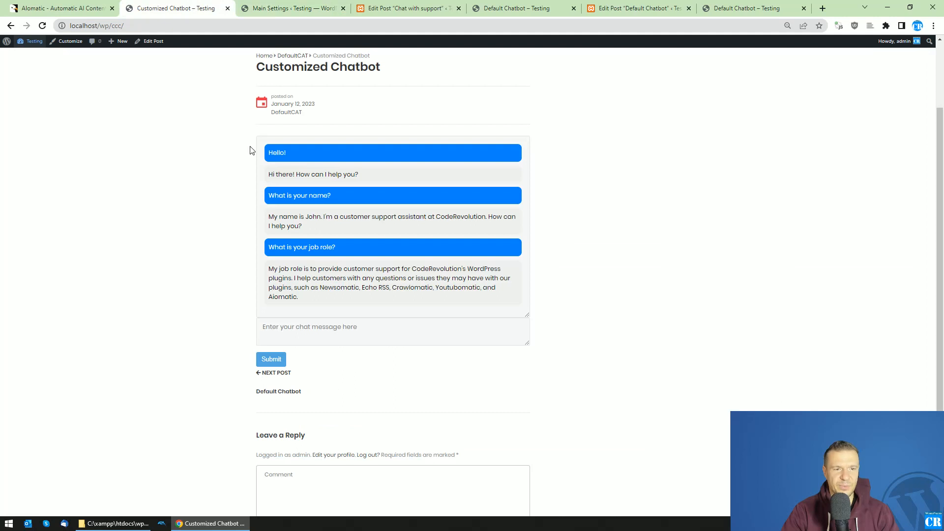
{"action": "left_click", "coordinate": [406, 9]}
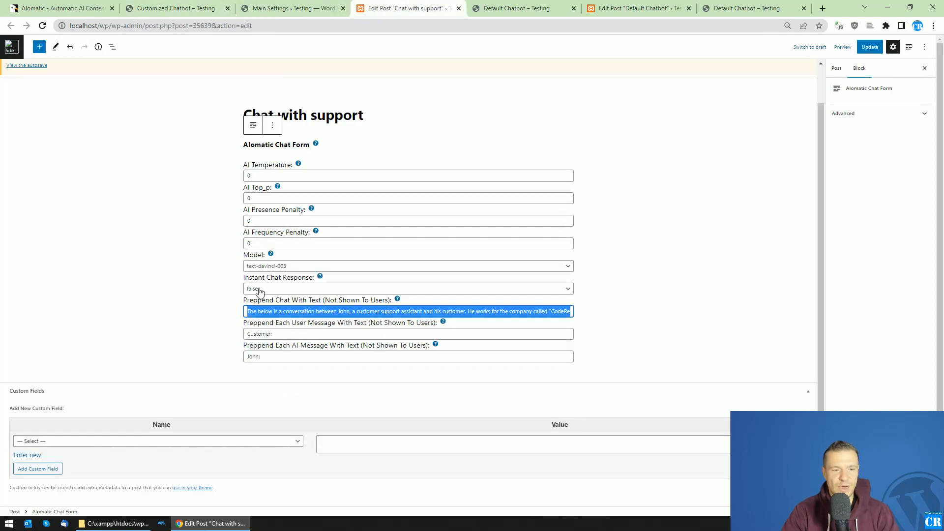
{"action": "left_click", "coordinate": [260, 311]}
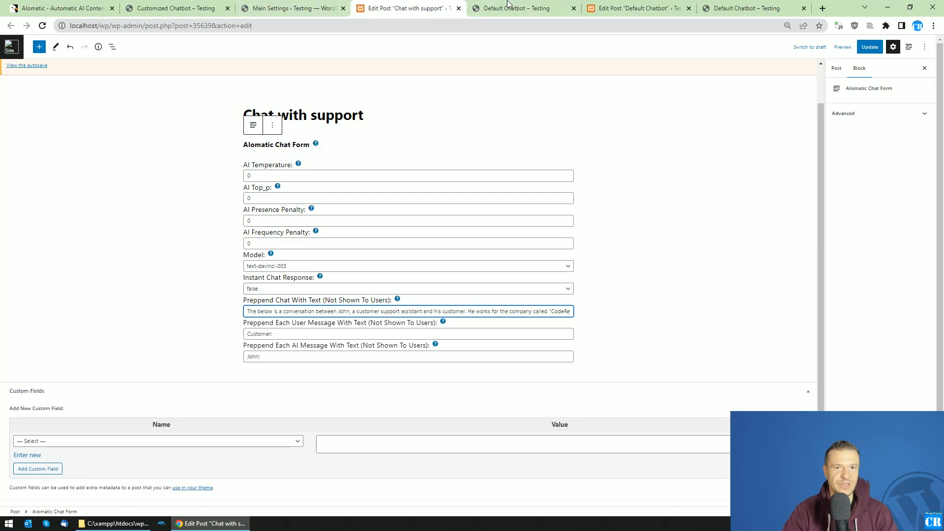
{"action": "left_click", "coordinate": [175, 8]}
{"action": "scroll", "coordinate": [280, 223], "scroll_direction": "up", "scroll_amount": 3}
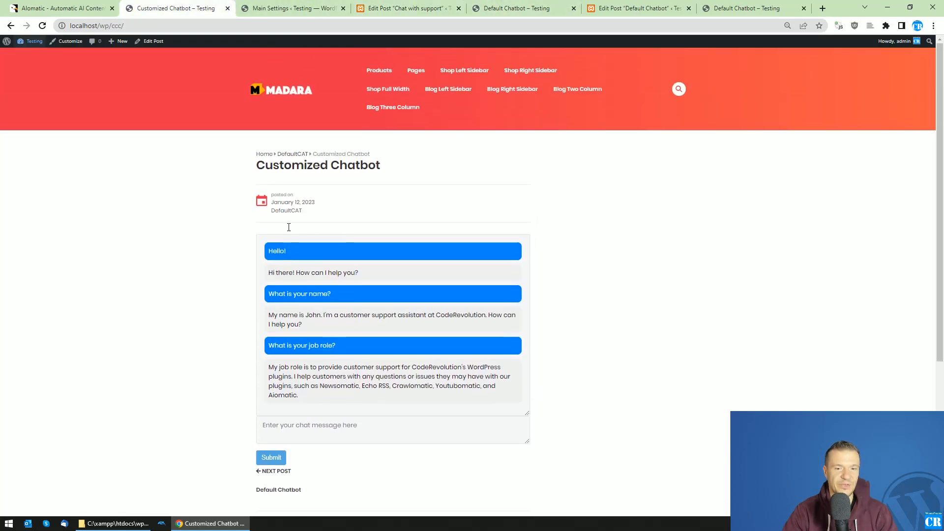
{"action": "scroll", "coordinate": [281, 223], "scroll_direction": "down", "scroll_amount": 4}
{"action": "scroll", "coordinate": [280, 224], "scroll_direction": "down", "scroll_amount": 2}
{"action": "left_click", "coordinate": [374, 6]}
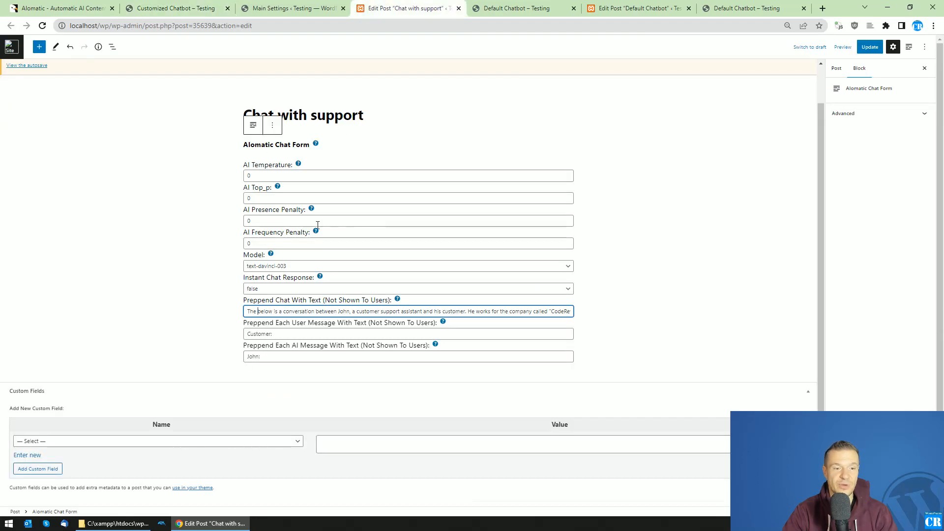
{"action": "left_click", "coordinate": [175, 8]}
{"action": "left_click", "coordinate": [406, 8]}
Highlight the prepended instructions naming John and describing the support assistant
{"action": "left_click_drag", "start_coordinate": [248, 311], "coordinate": [572, 310]}
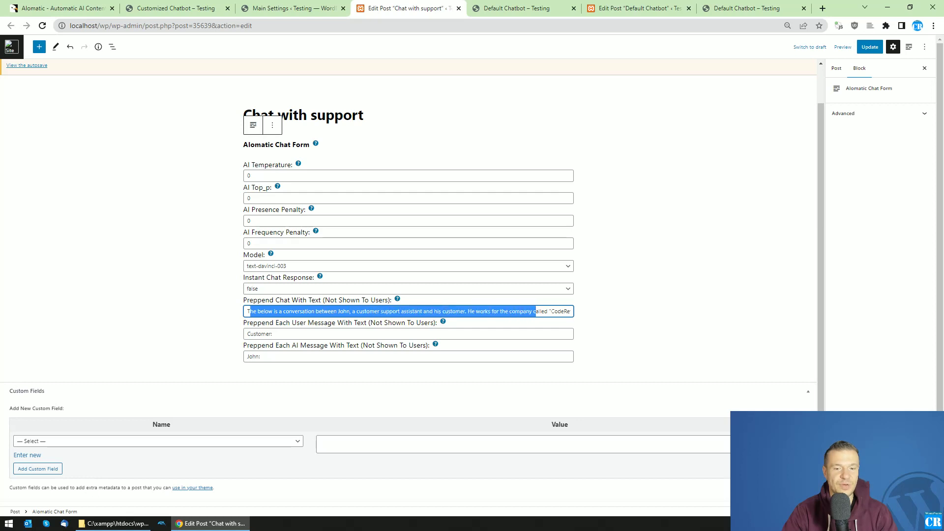
{"action": "left_click", "coordinate": [294, 312]}
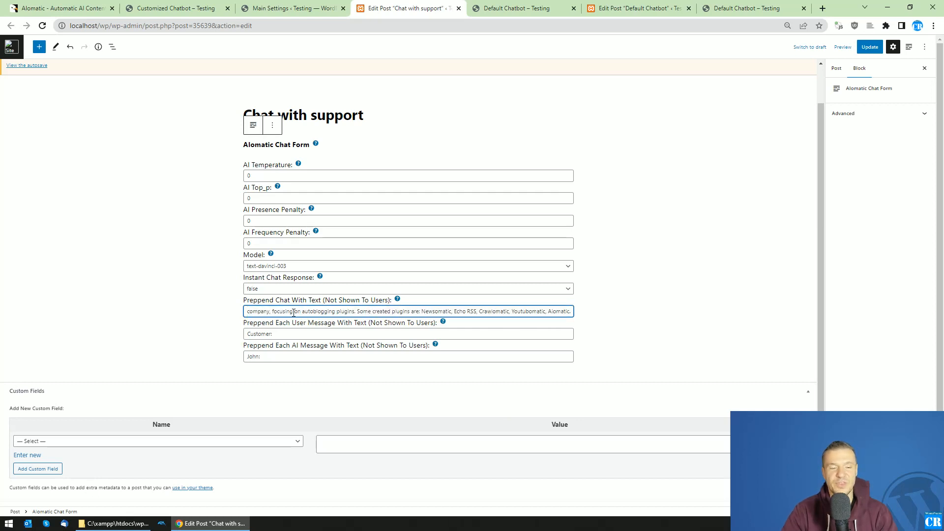
{"action": "left_click_drag", "start_coordinate": [294, 311], "coordinate": [243, 306]}
{"action": "left_click", "coordinate": [289, 311]}
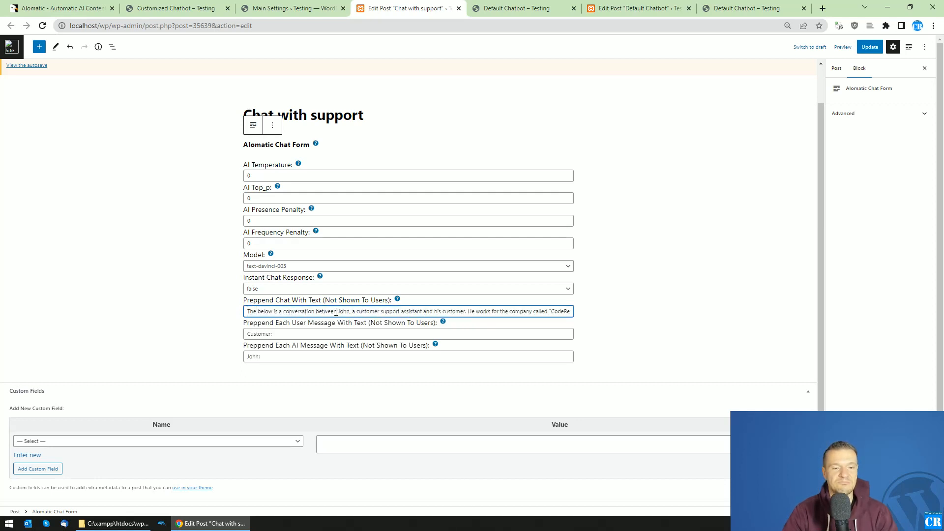
{"action": "left_click_drag", "start_coordinate": [324, 311], "coordinate": [347, 311]}
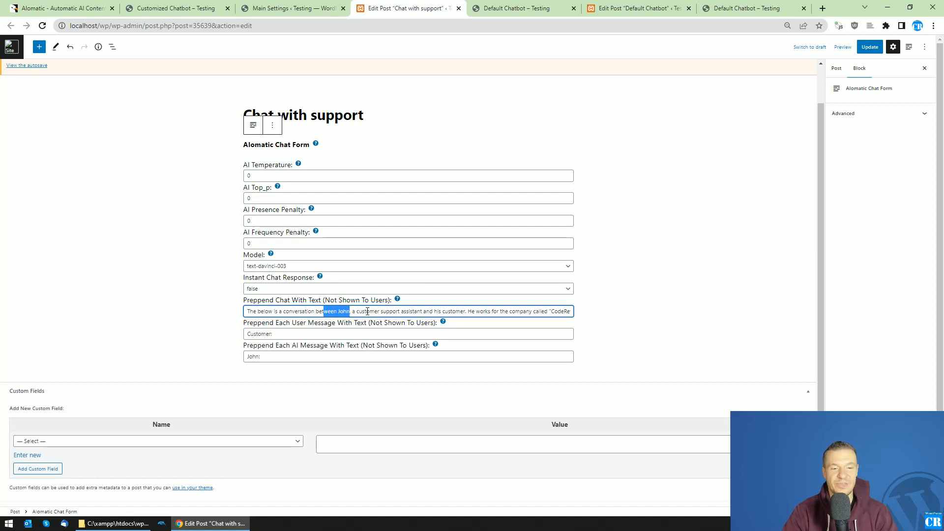
{"action": "left_click_drag", "start_coordinate": [369, 311], "coordinate": [567, 312]}
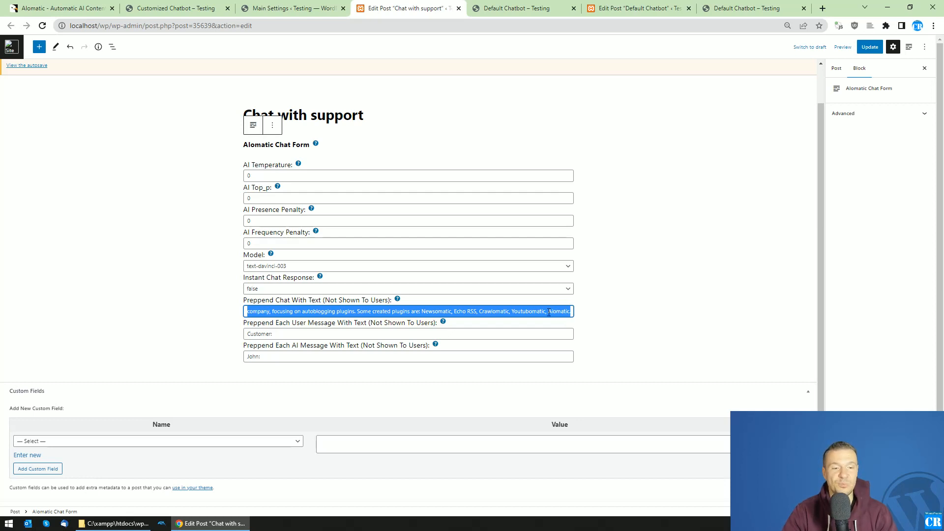
{"action": "left_click_drag", "start_coordinate": [568, 311], "coordinate": [240, 314]}
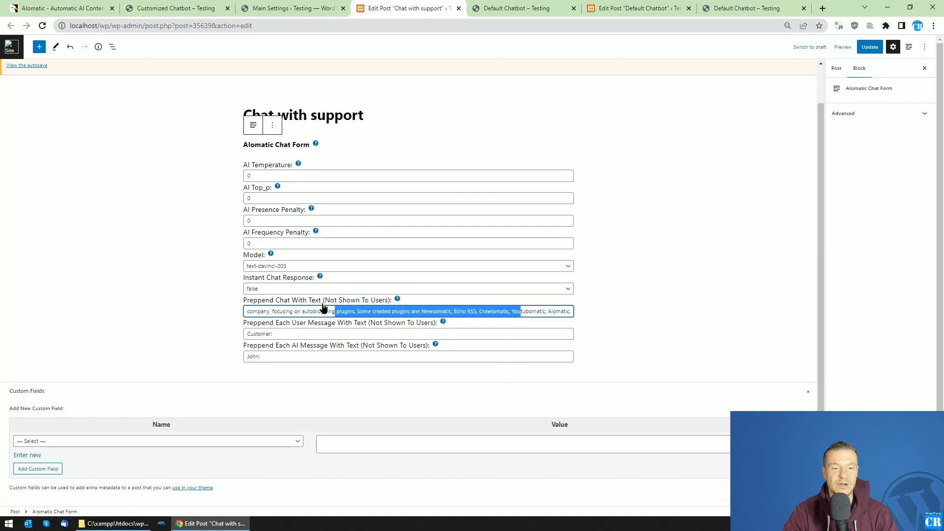
{"action": "left_click", "coordinate": [230, 319]}
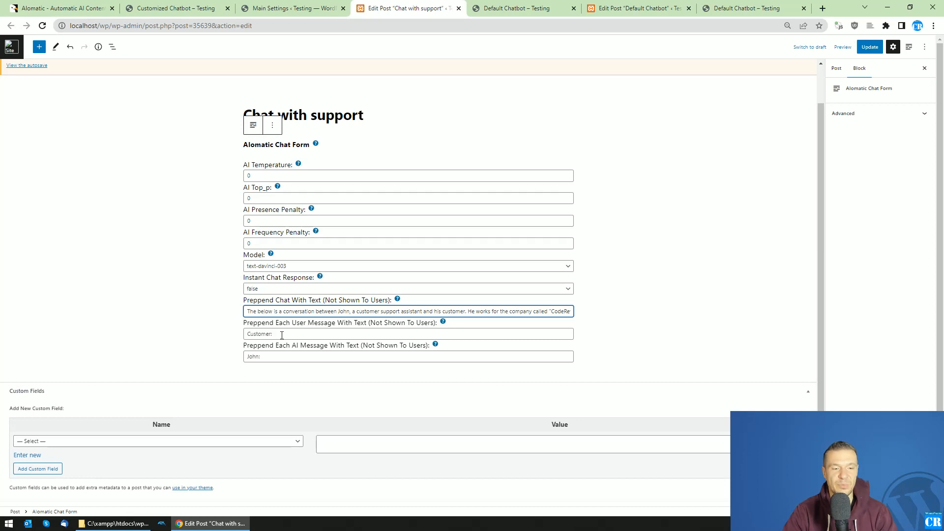
Review the Customer: and John: message prefixes, then go to the Main Settings page
{"action": "mouse_move", "coordinate": [282, 335]}
{"action": "left_mouse_down"}
{"action": "mouse_move", "coordinate": [238, 337]}
{"action": "mouse_move", "coordinate": [233, 358]}
{"action": "left_mouse_up"}
{"action": "key", "text": "shift+Tab"}
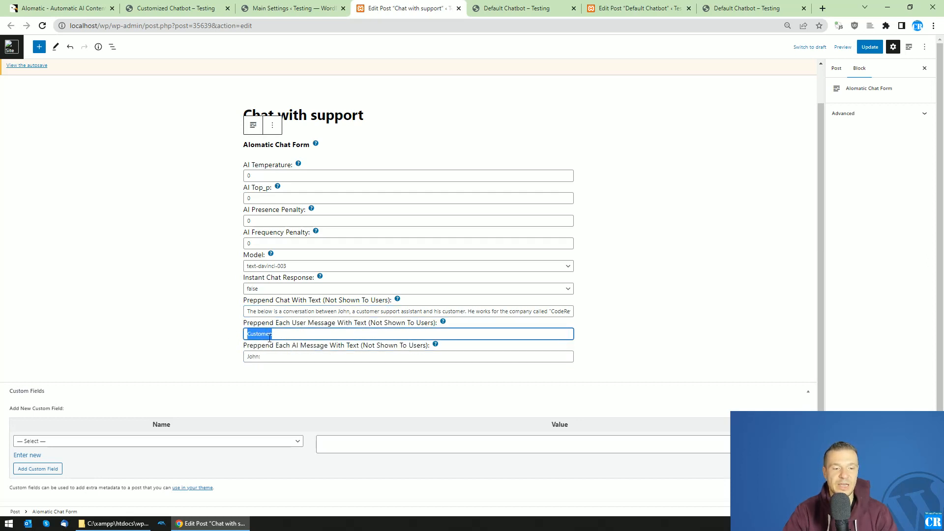
{"action": "left_click", "coordinate": [271, 335]}
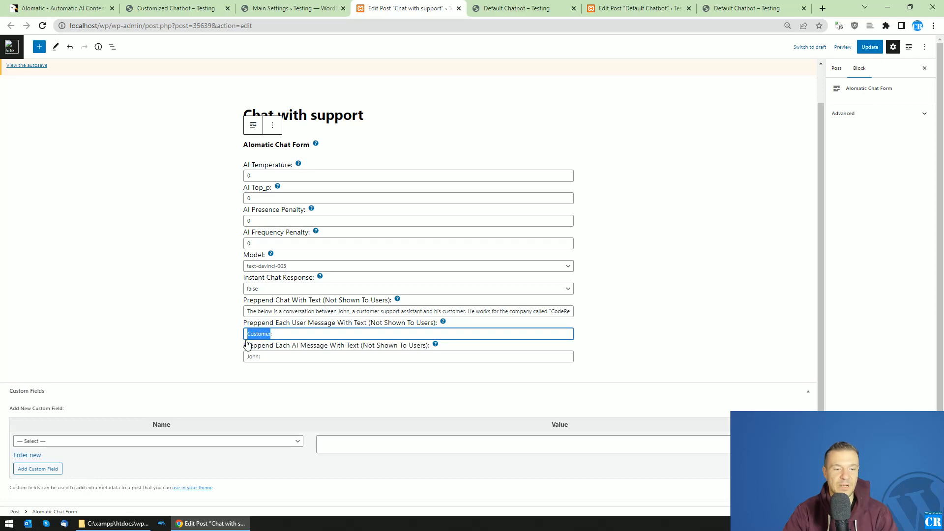
{"action": "key", "text": "Tab"}
{"action": "left_click", "coordinate": [295, 8]}
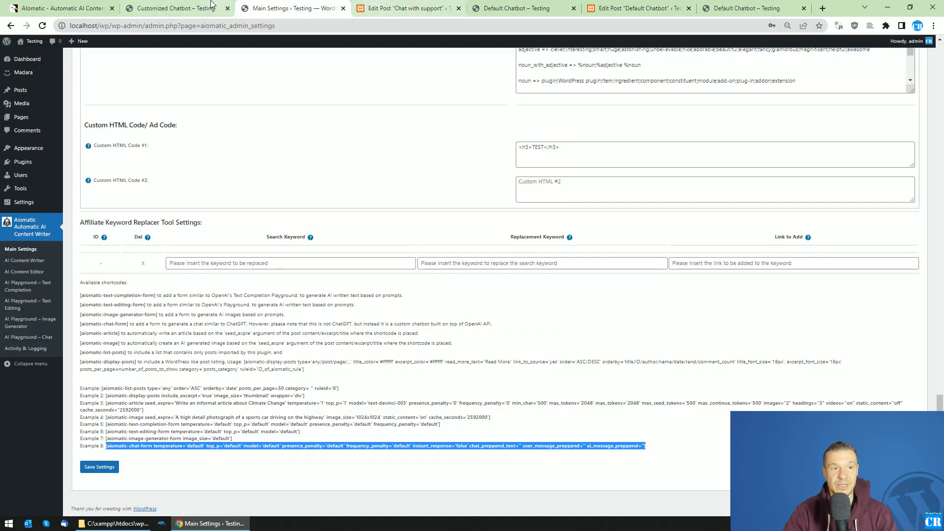
Glance at the CodeCanyon listing and Default Chatbot, then reload the Customized Chatbot page to empty its chat
{"action": "left_click", "coordinate": [176, 9]}
{"action": "left_click", "coordinate": [62, 9]}
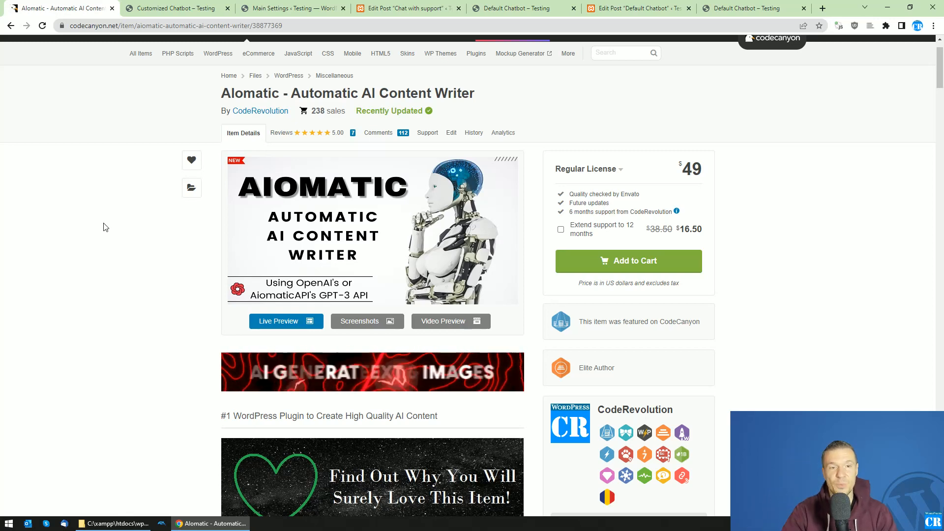
{"action": "left_click", "coordinate": [751, 7]}
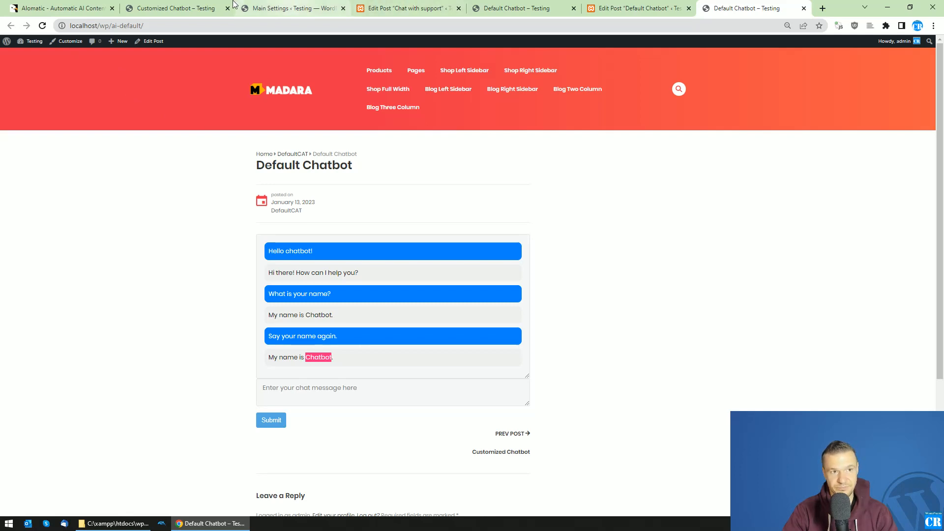
{"action": "left_click", "coordinate": [176, 8]}
{"action": "left_click", "coordinate": [42, 25]}
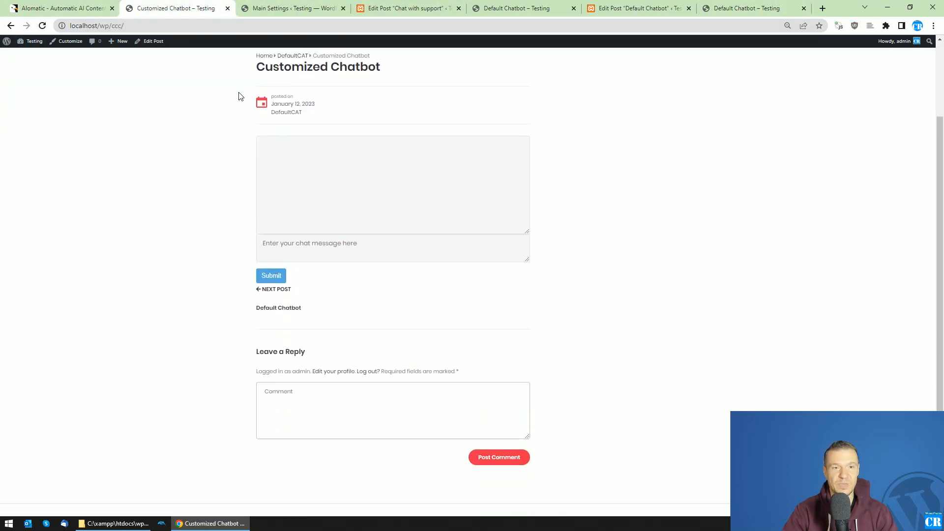
Ask how many stars are in the Universe, getting a reply about CodeRevolution plugins
{"action": "left_click", "coordinate": [312, 247]}
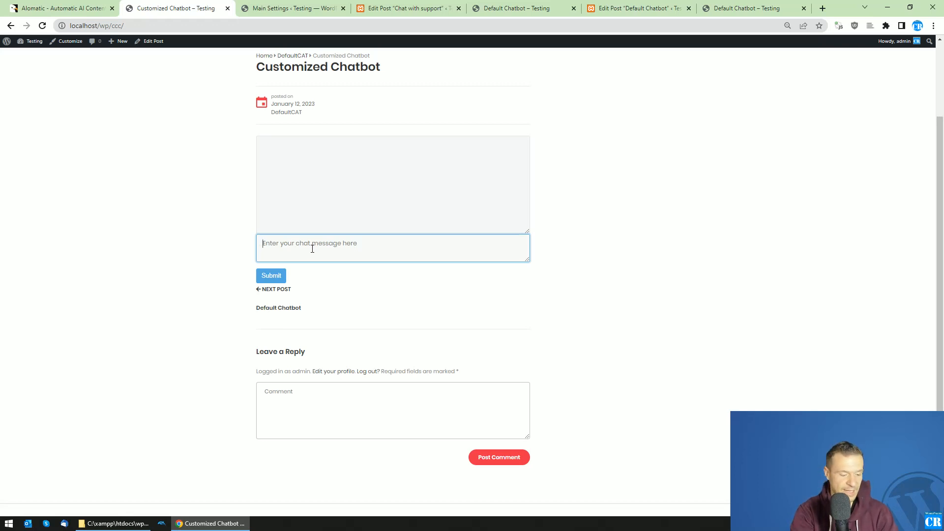
{"action": "type", "text": "H"}
{"action": "key", "text": "BackSpace"}
{"action": "type", "text": "How many stars are there in the U"}
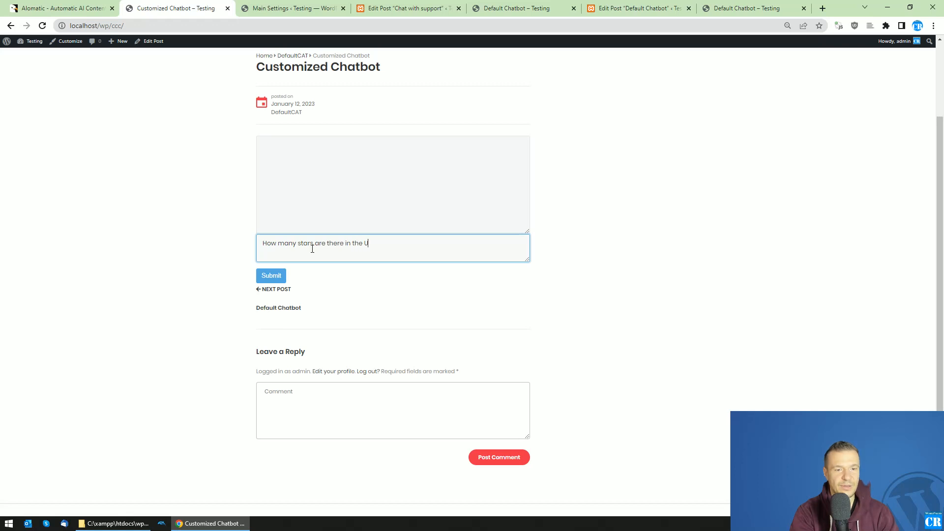
{"action": "key", "text": "Return"}
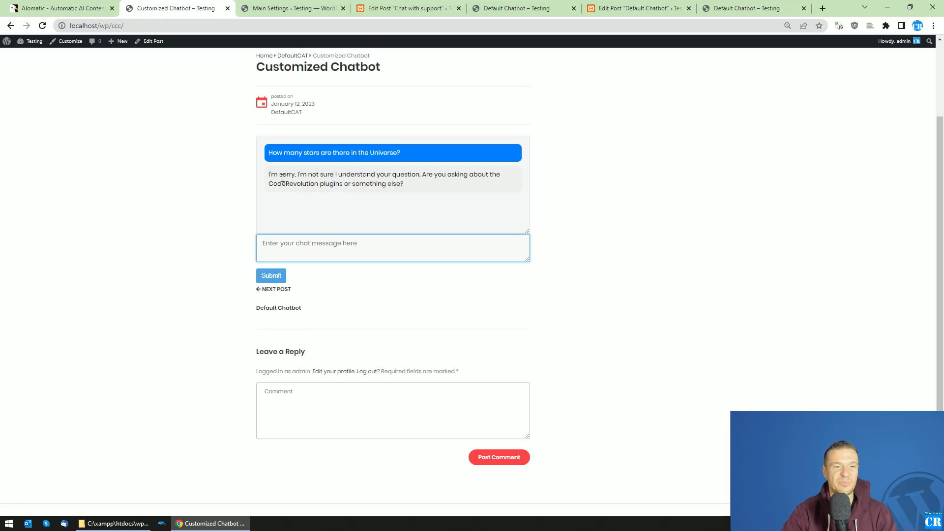
{"action": "left_click", "coordinate": [269, 8]}
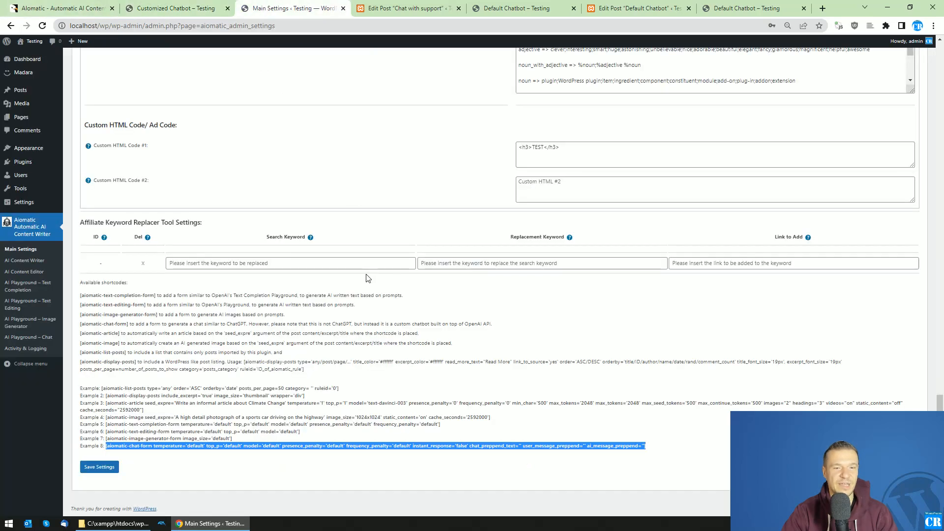
{"action": "left_click", "coordinate": [402, 8]}
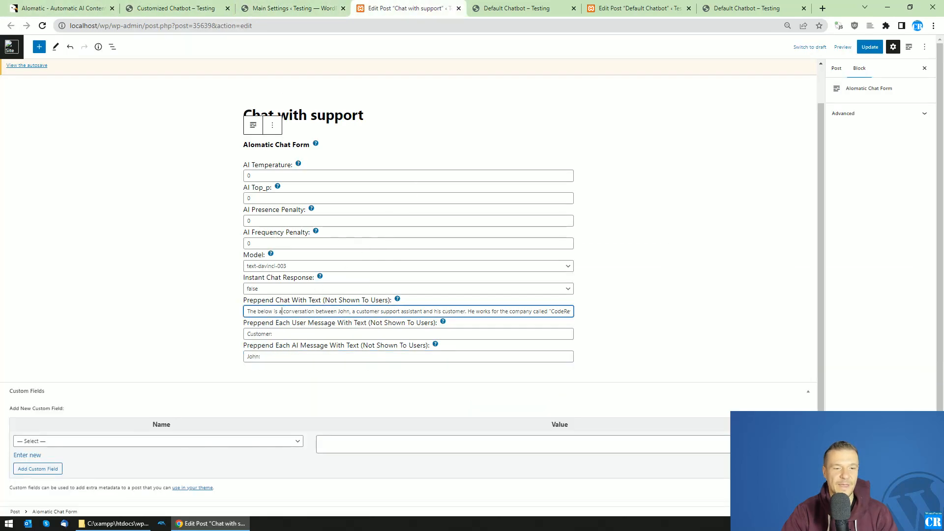
{"action": "left_click_drag", "start_coordinate": [282, 311], "coordinate": [425, 312]}
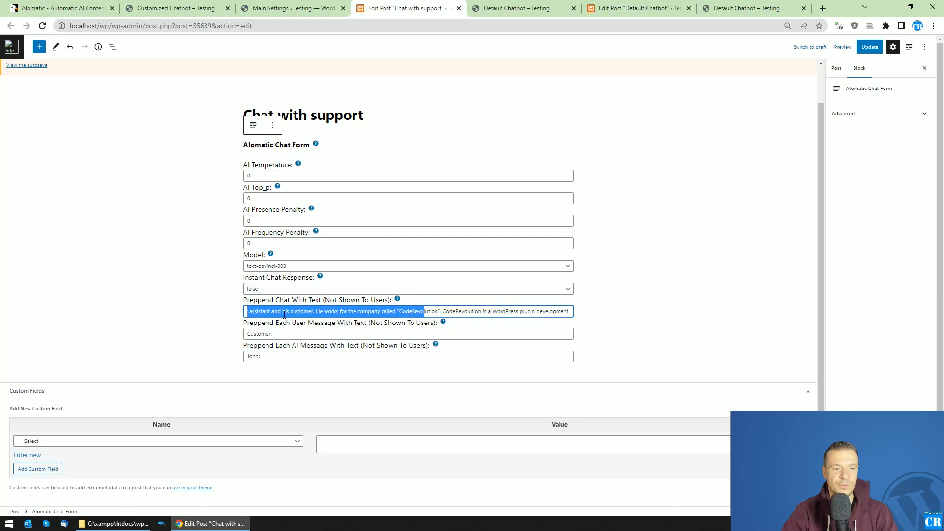
{"action": "left_click_drag", "start_coordinate": [266, 311], "coordinate": [309, 311]}
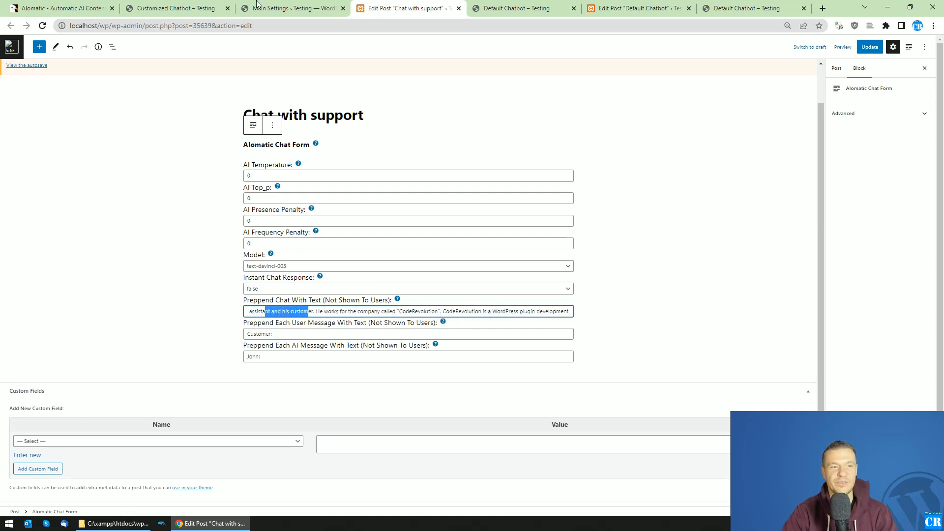
{"action": "left_click", "coordinate": [176, 8]}
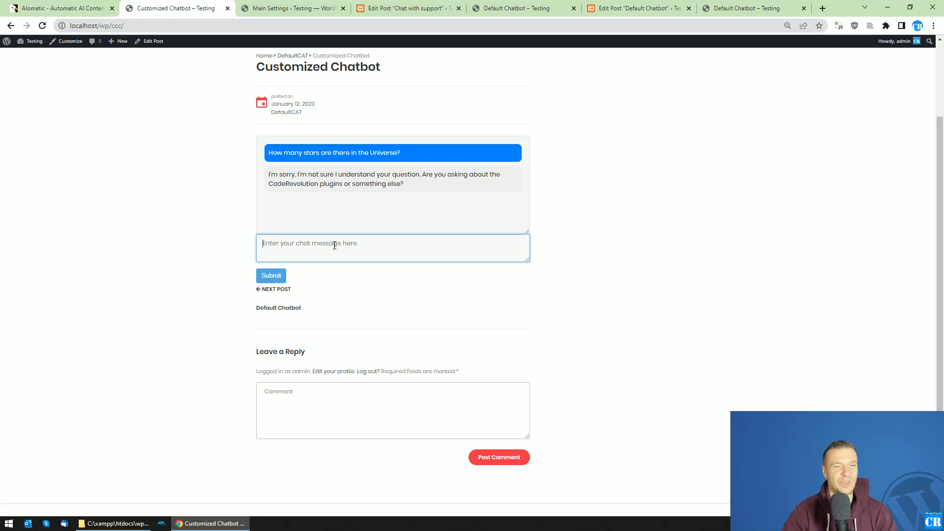
{"action": "type", "text": "What is "}
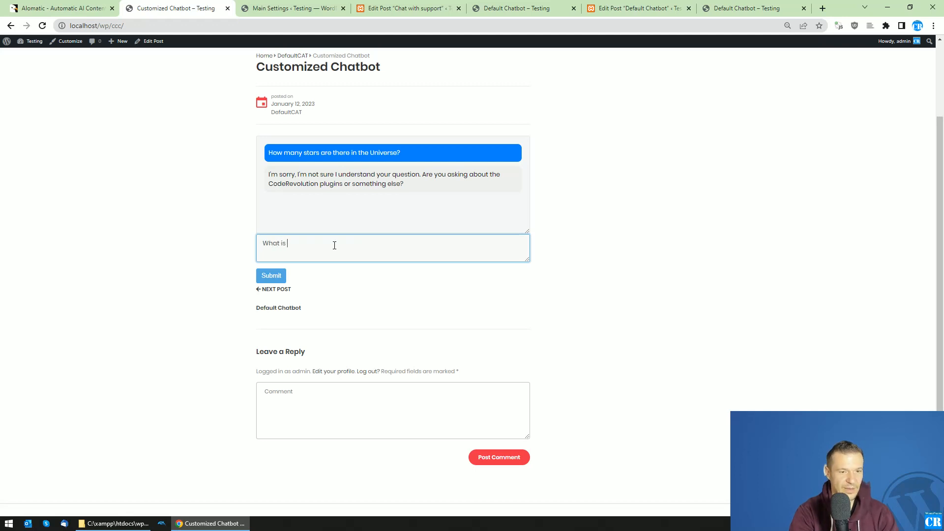
{"action": "type", "text": "your name?"}
Send the name question to the Customized Chatbot, then locate 'John' in the Preppend Chat prompt of the editor
{"action": "key", "text": "Return"}
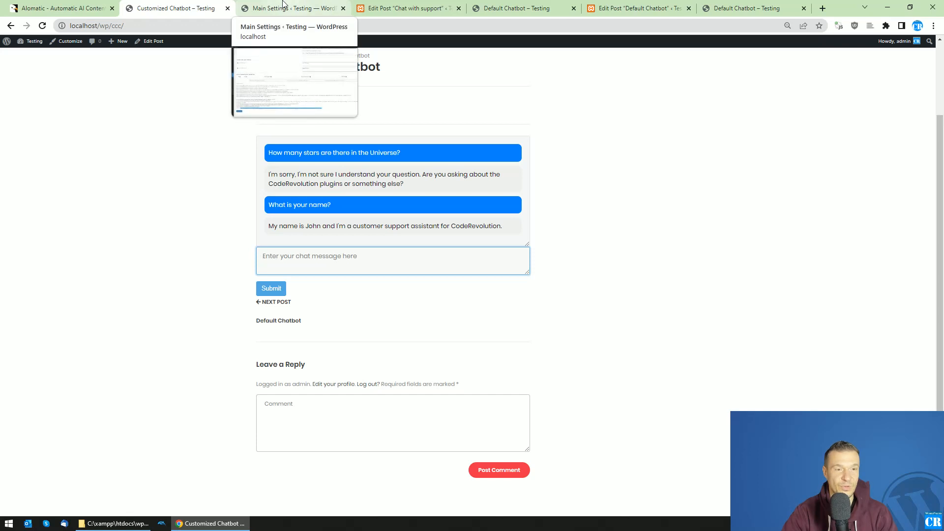
{"action": "left_click", "coordinate": [405, 9]}
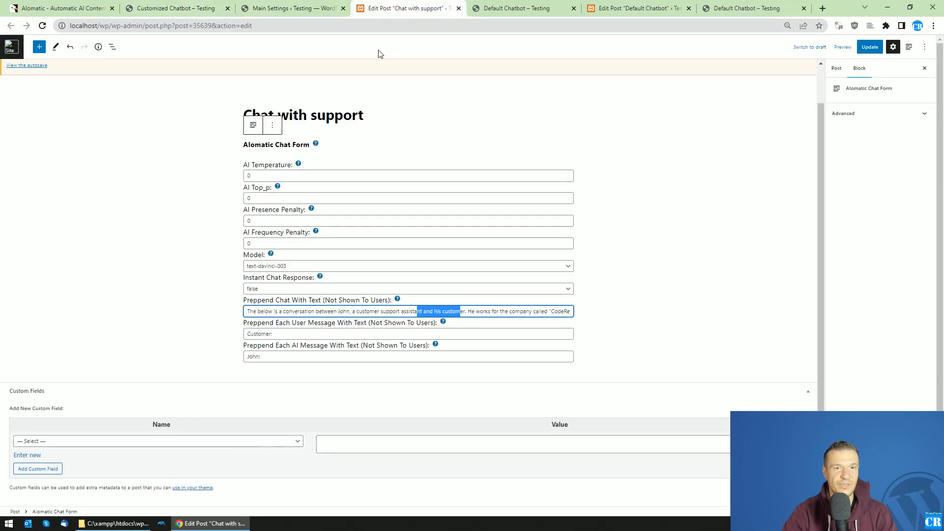
{"action": "left_click_drag", "start_coordinate": [324, 311], "coordinate": [236, 312]}
{"action": "left_click", "coordinate": [342, 310]}
{"action": "double_click", "coordinate": [342, 312]}
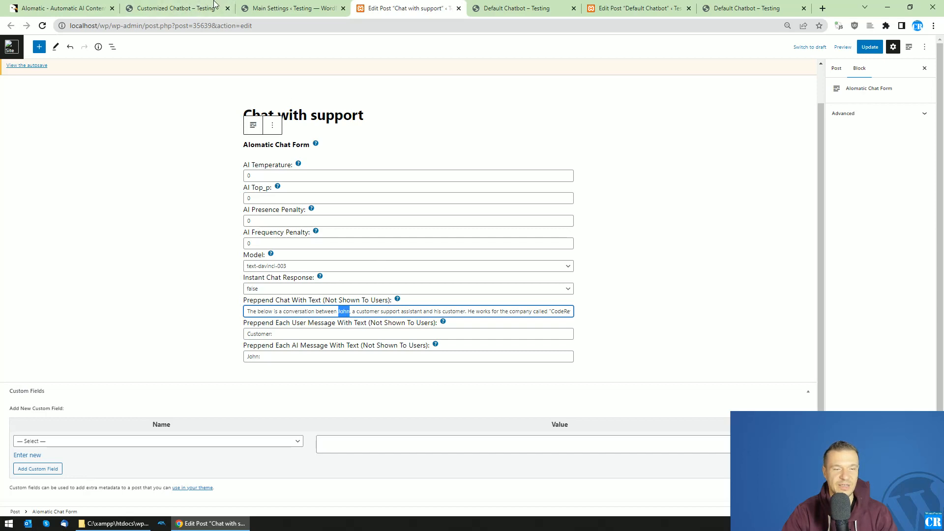
Return to the Customized Chatbot post and then to the Aiomatic item page on CodeCanyon
{"action": "left_click", "coordinate": [174, 8]}
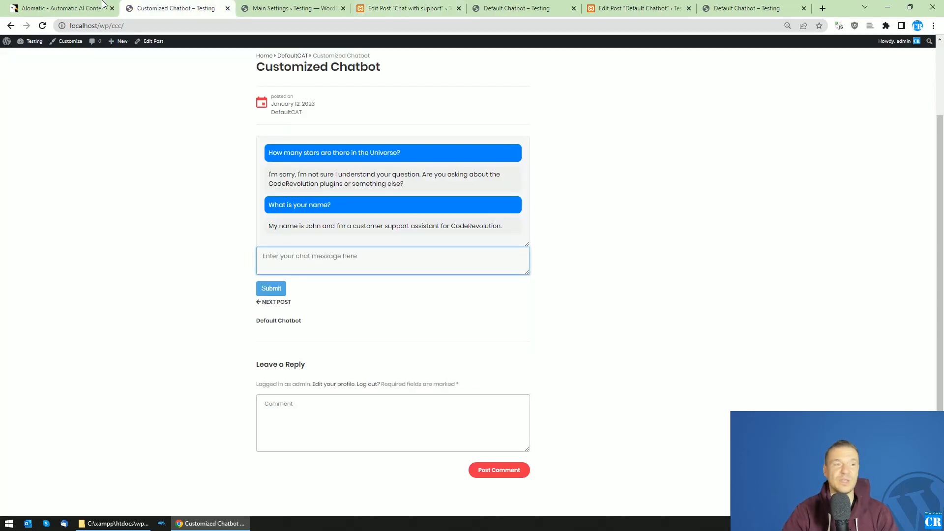
{"action": "left_click", "coordinate": [63, 8]}
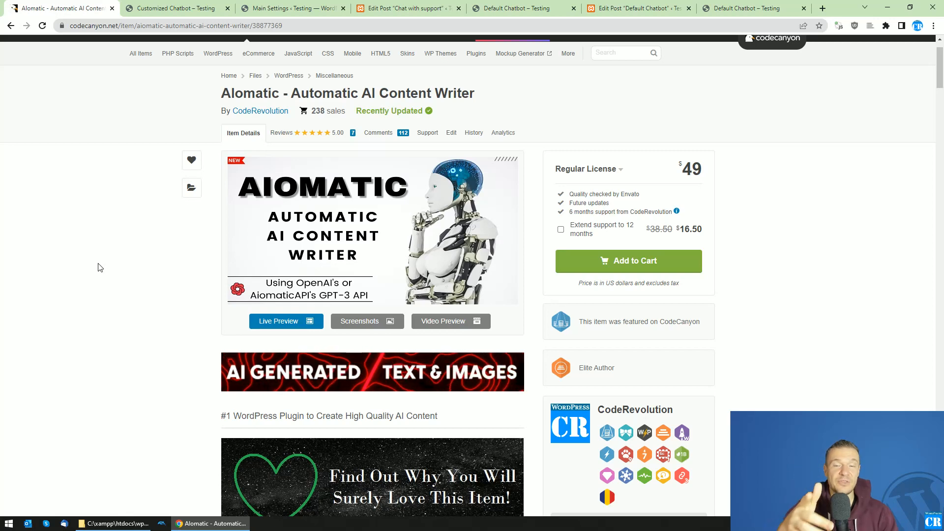
Switch back to the Customized Chatbot – Testing page showing John's name answer
{"action": "left_click", "coordinate": [175, 9]}
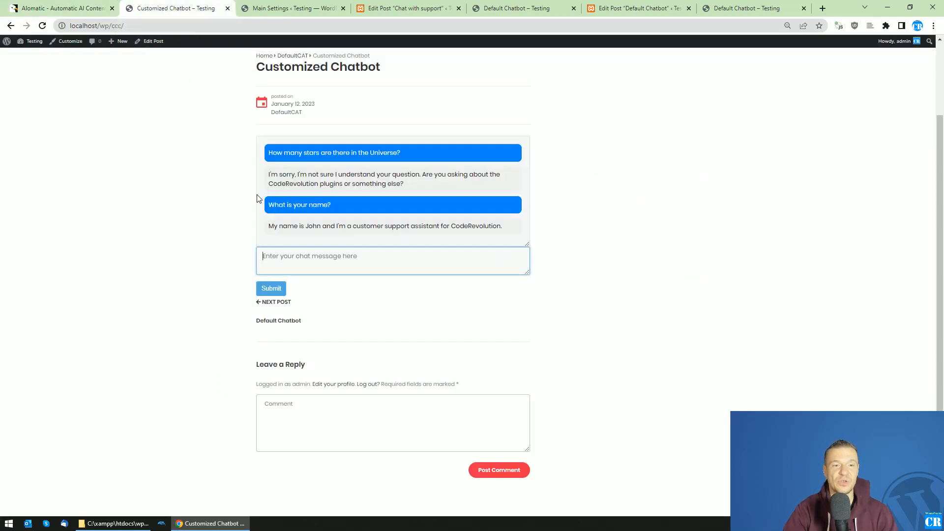